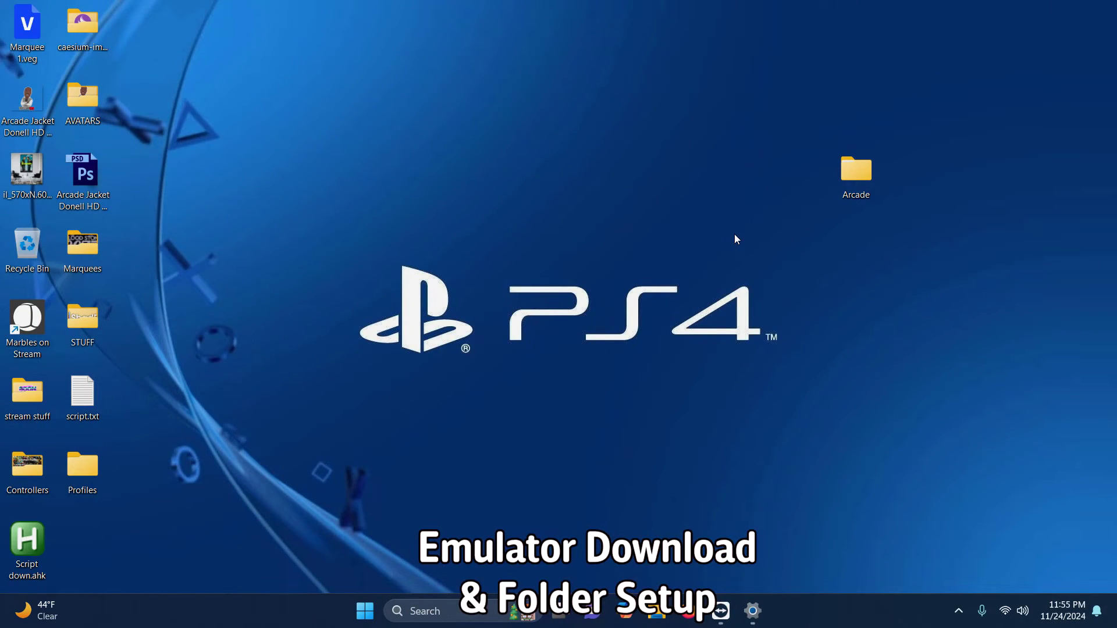
# - Open the Sony Playstation 4 folder inside the Arcade folder's Roms folder to view the game files
pyautogui.doubleClick(854, 166)
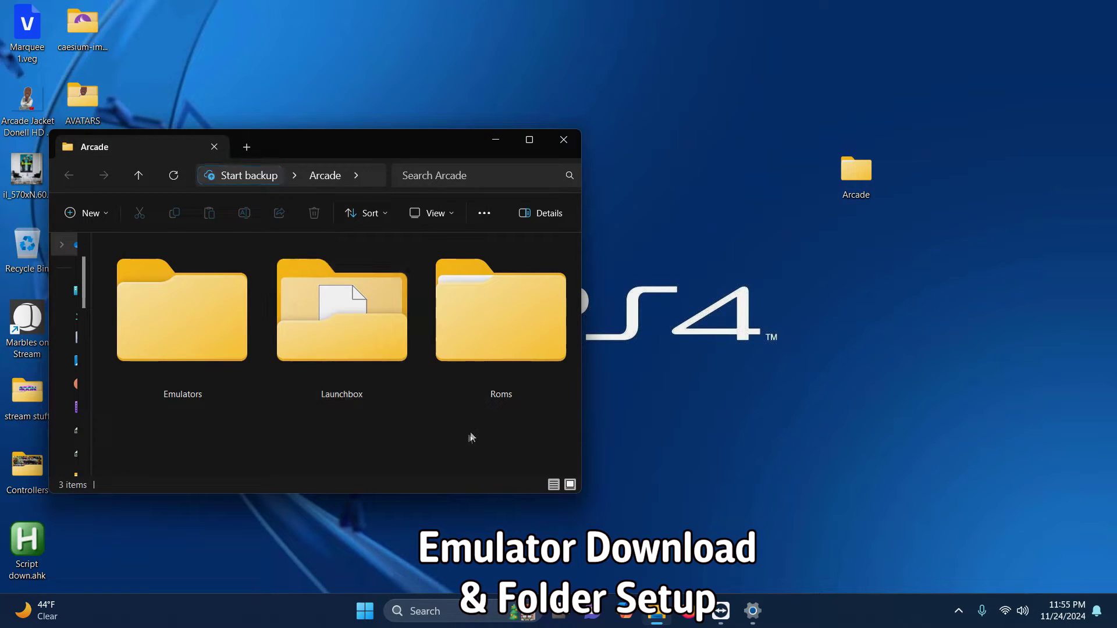
pyautogui.doubleClick(520, 375)
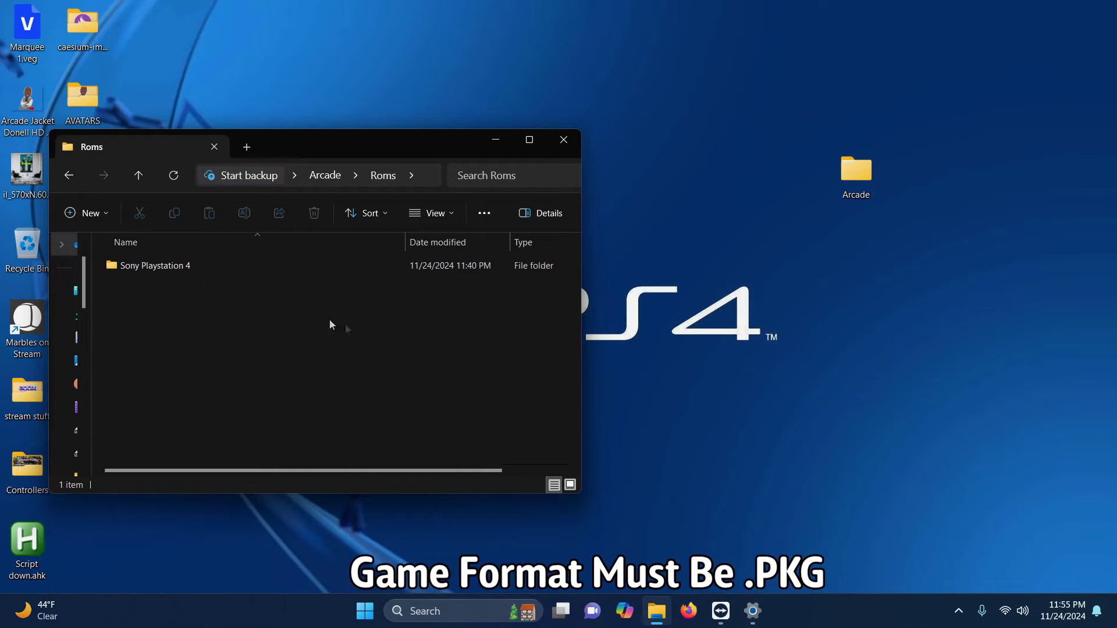
pyautogui.doubleClick(170, 267)
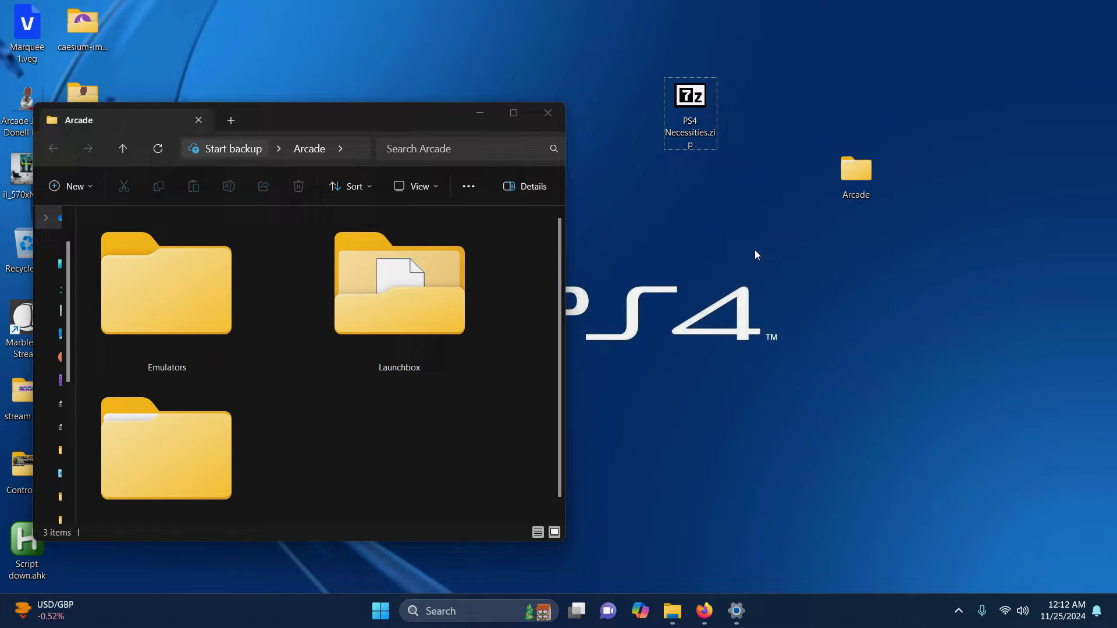
# - Extract PS4 Necessities.zip from the desktop into the Emulators folder inside the Arcade folder
pyautogui.moveTo(690, 104); pyautogui.dragTo(169, 309)
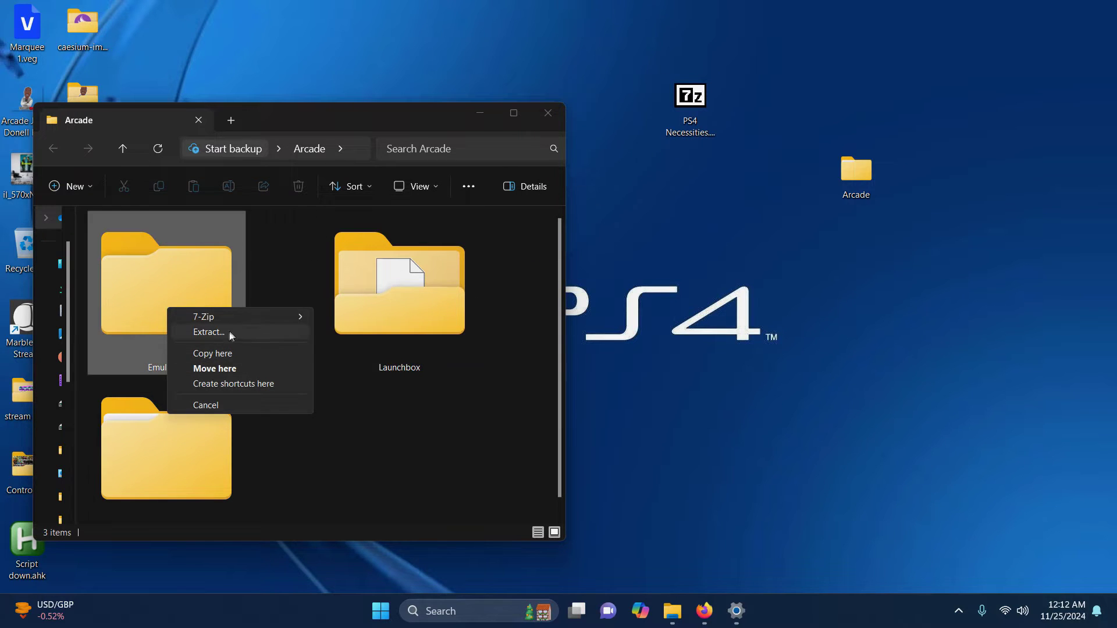
pyautogui.moveTo(245, 317)
pyautogui.click(372, 361)
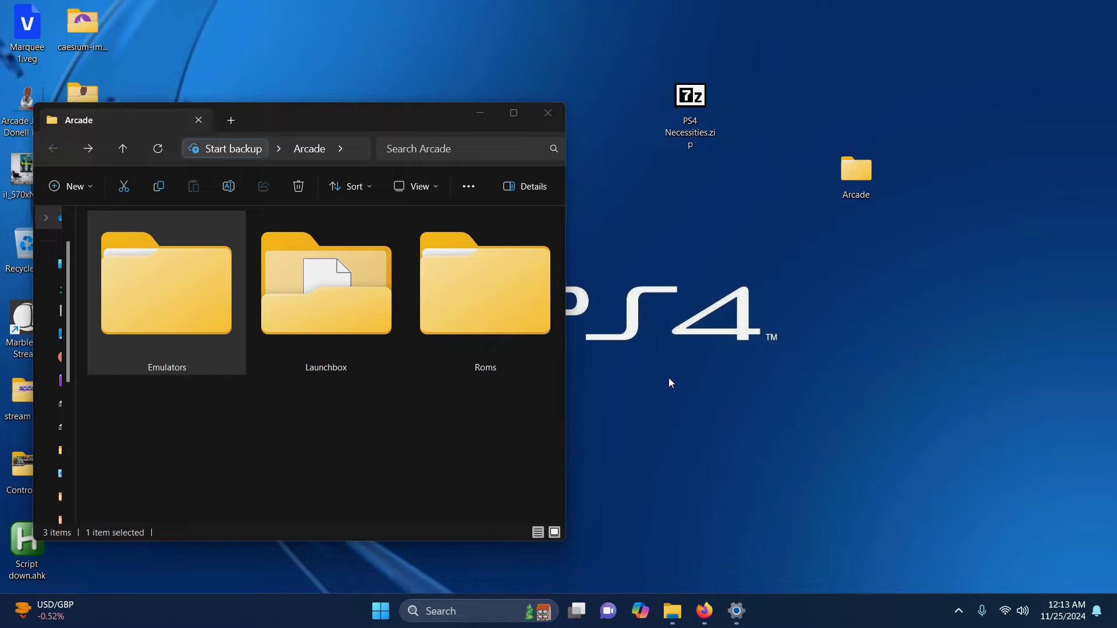
# - Launch shadPS4.exe from the SHADPS4 (PS4 Emulator) folder inside Emulators
pyautogui.click(193, 320)
pyautogui.doubleClick(192, 319)
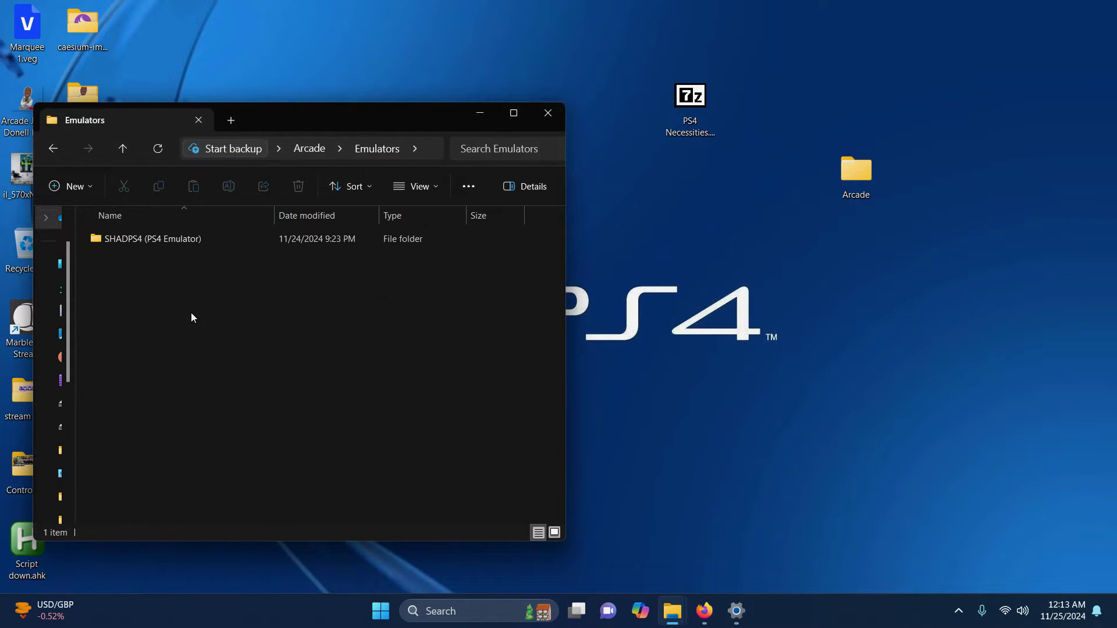
pyautogui.click(184, 241)
pyautogui.doubleClick(184, 239)
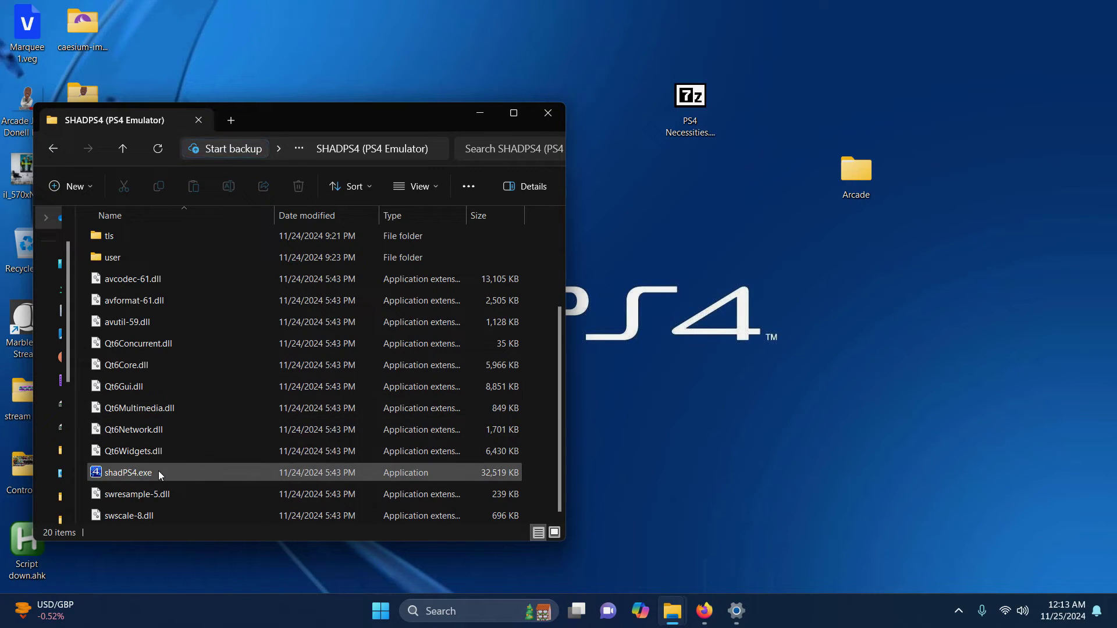
pyautogui.click(159, 473)
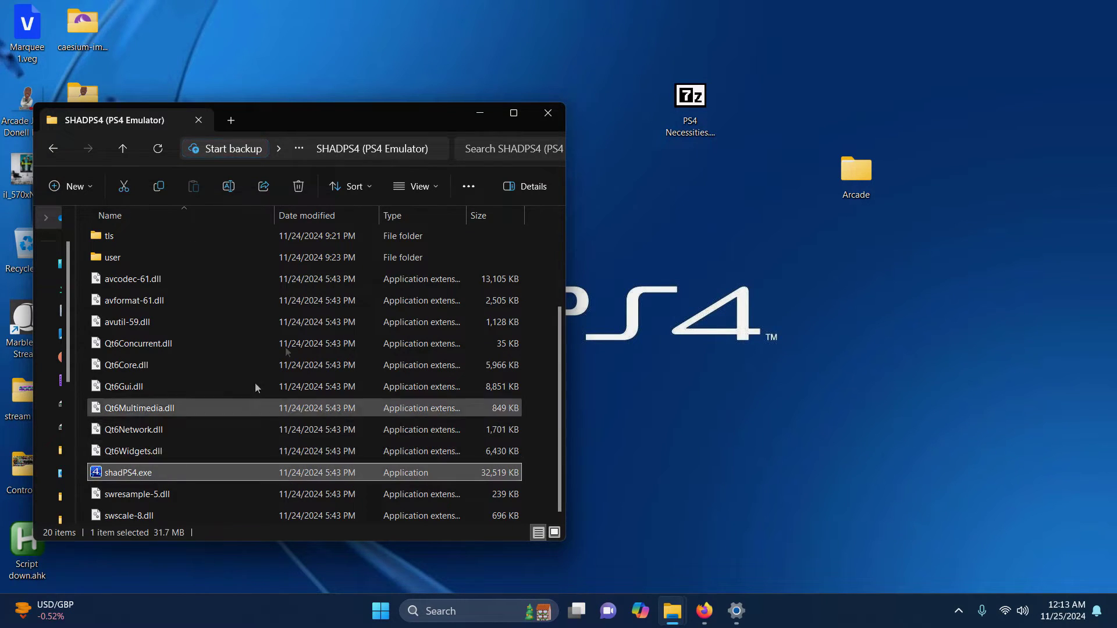
pyautogui.press('Return')
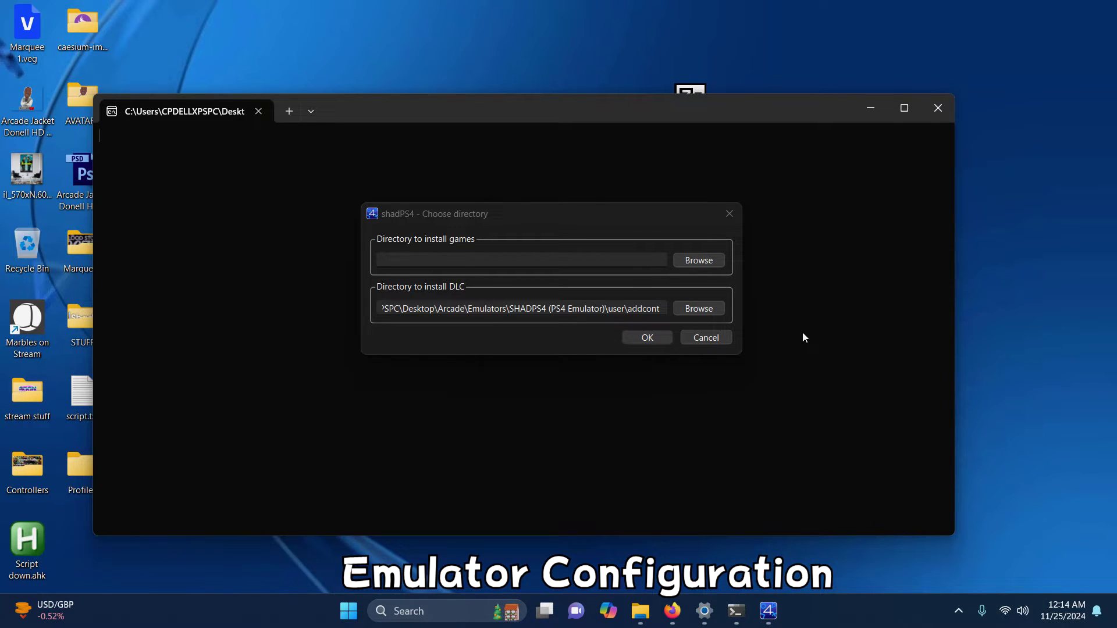
# - Set the games install directory to Arcade\Roms\Sony Playstation 4 on the desktop and accept the directory choices
pyautogui.click(709, 263)
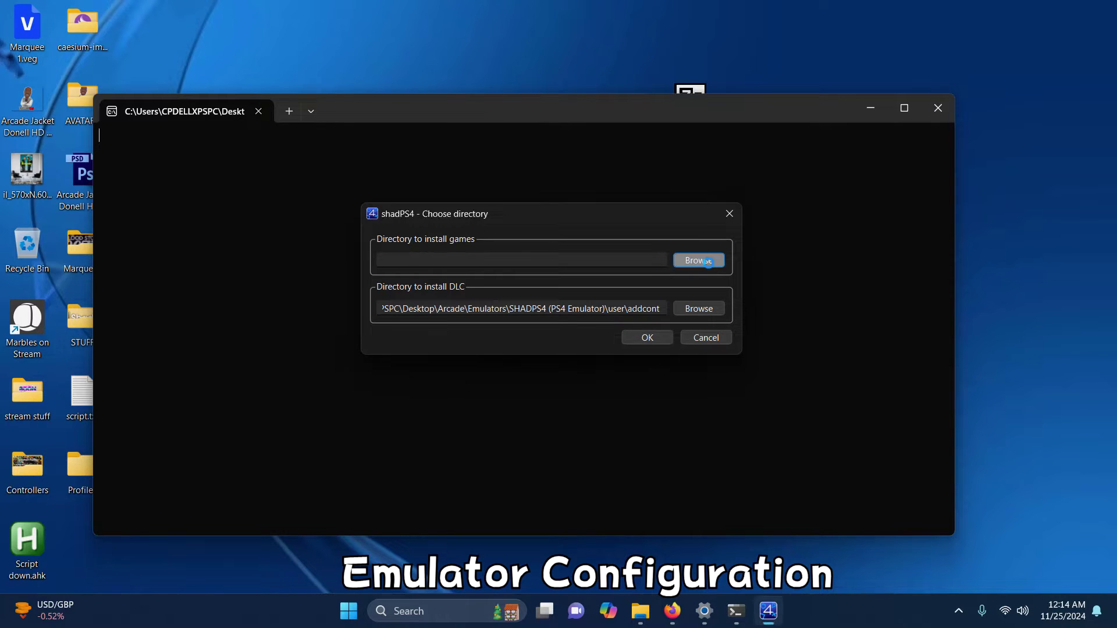
pyautogui.doubleClick(537, 348)
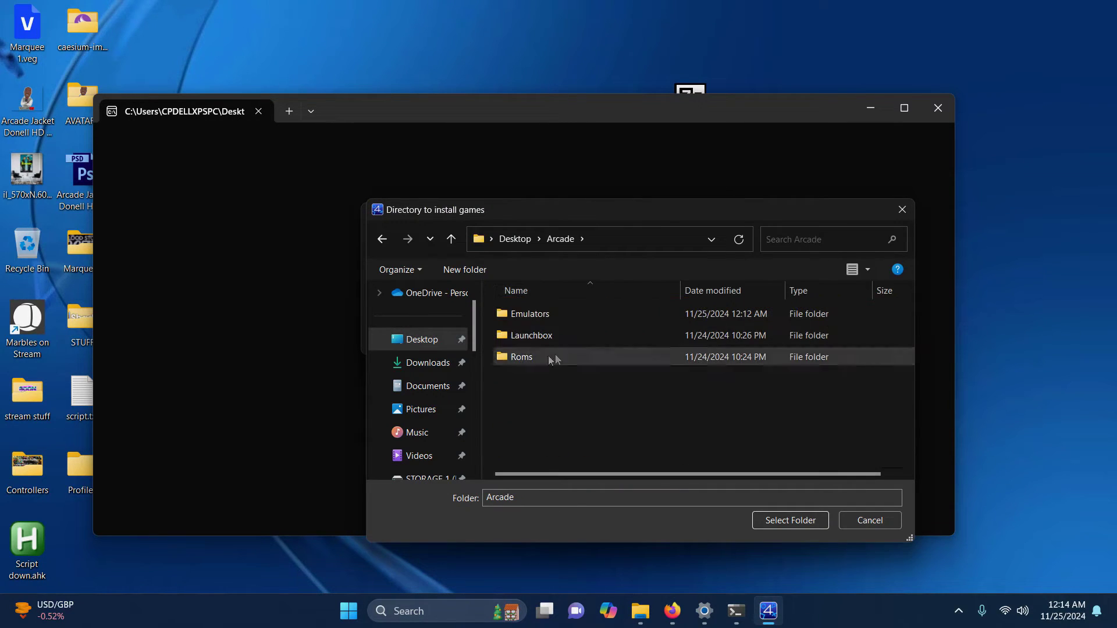
pyautogui.doubleClick(543, 356)
pyautogui.doubleClick(556, 316)
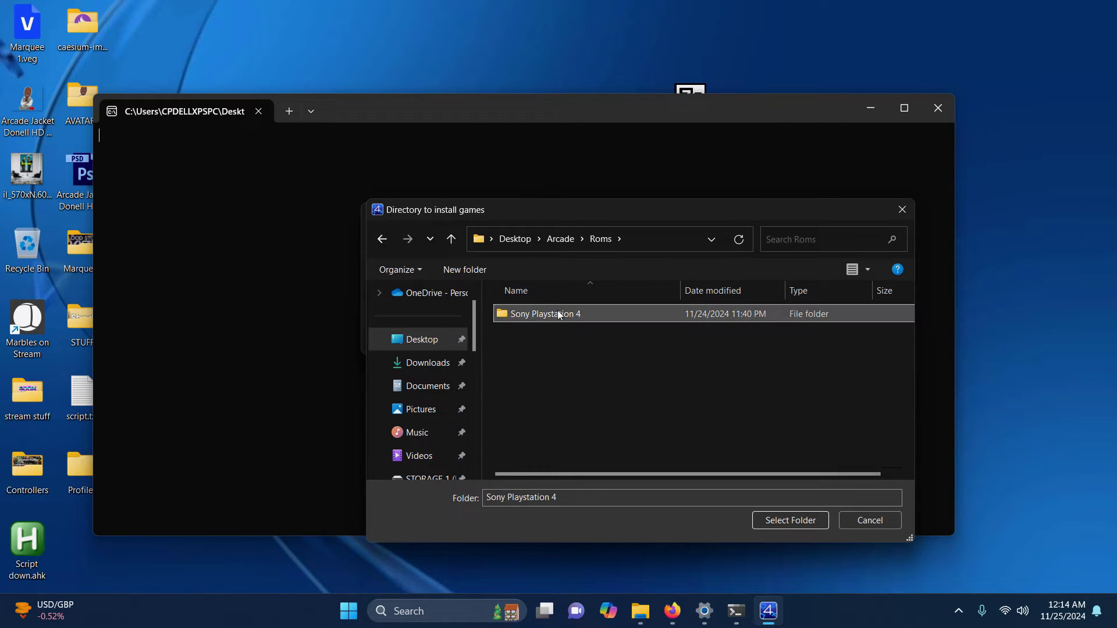
pyautogui.click(811, 522)
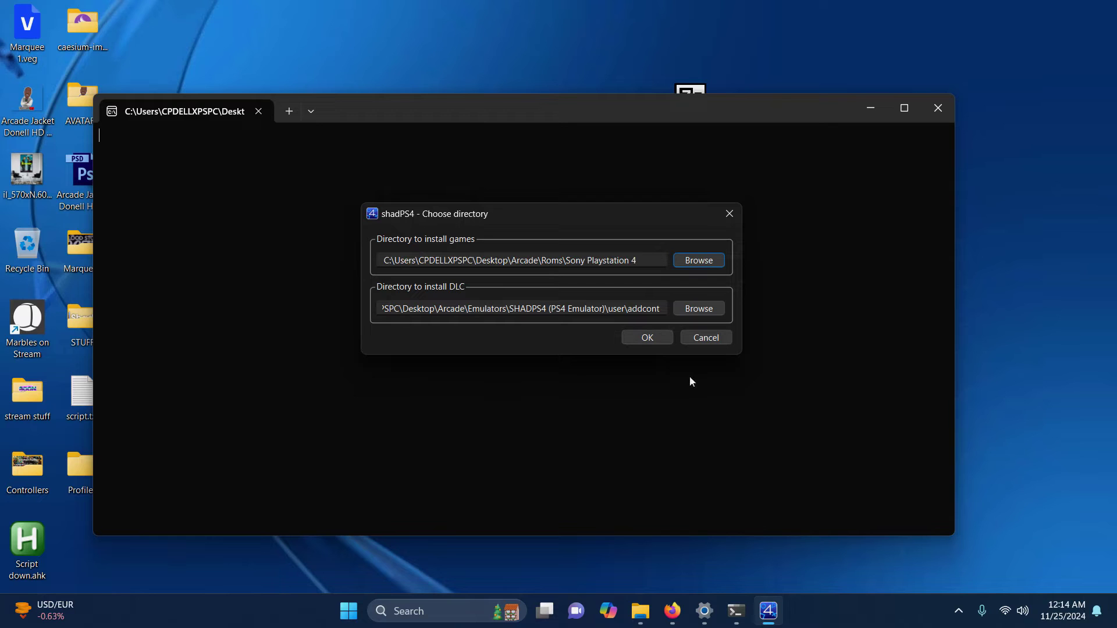
pyautogui.click(651, 343)
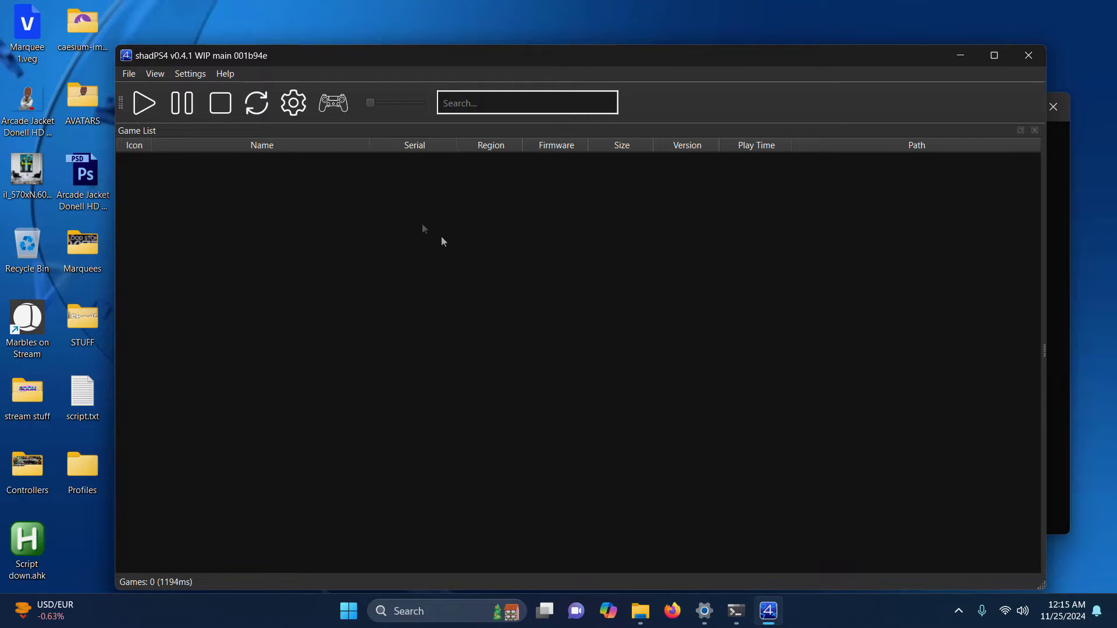
# - Review the emulator's graphics, input and general settings, including fullscreen and update options, and save them
pyautogui.click(304, 105)
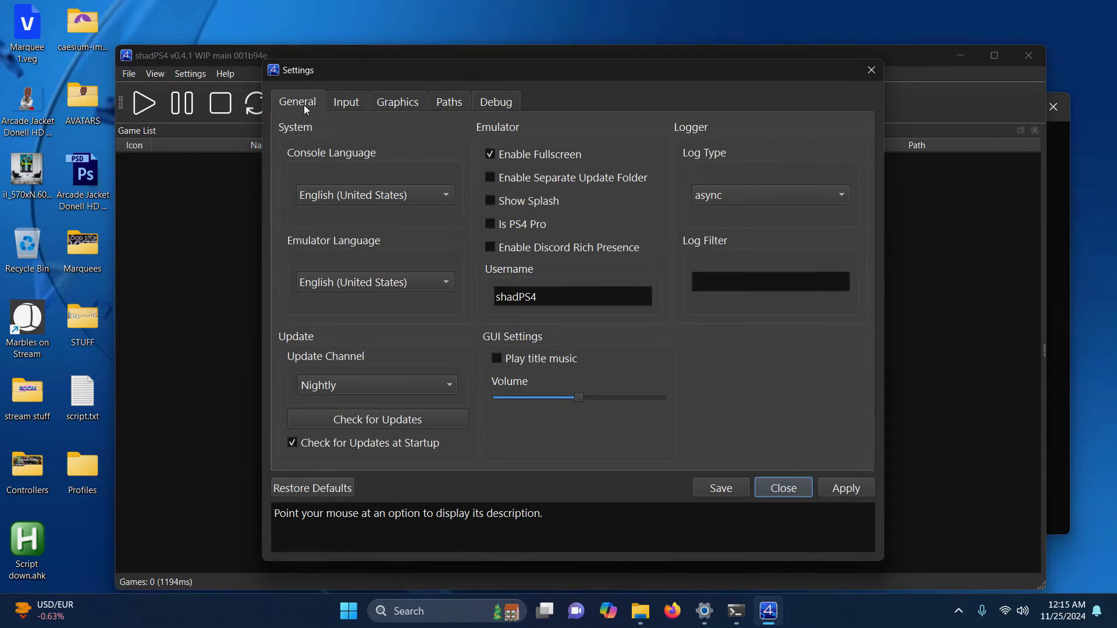
pyautogui.click(392, 102)
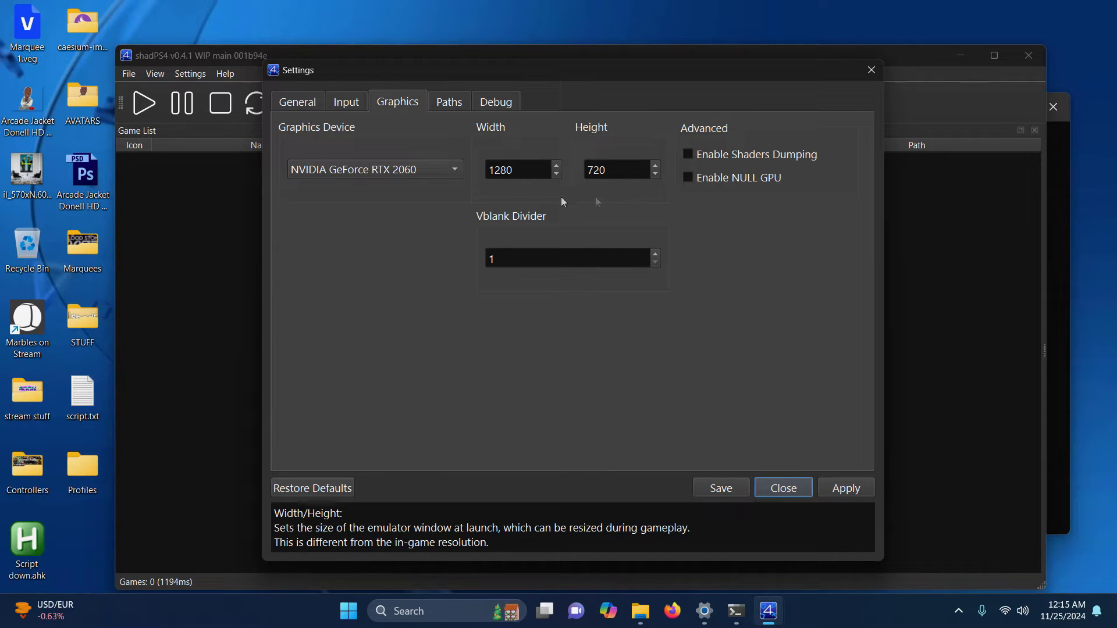
pyautogui.click(361, 105)
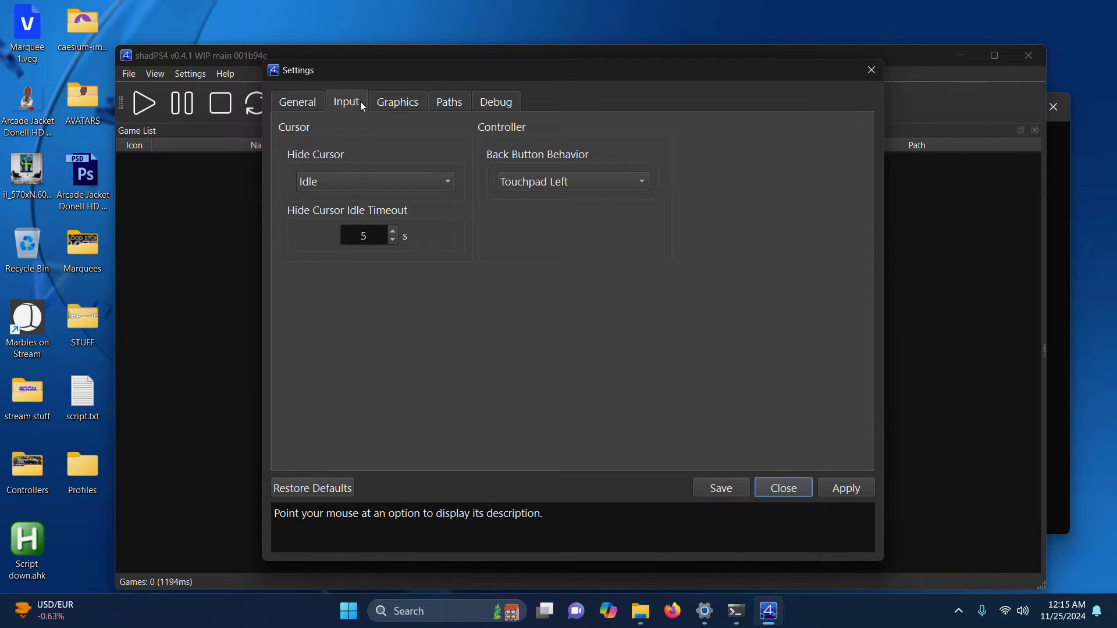
pyautogui.click(309, 108)
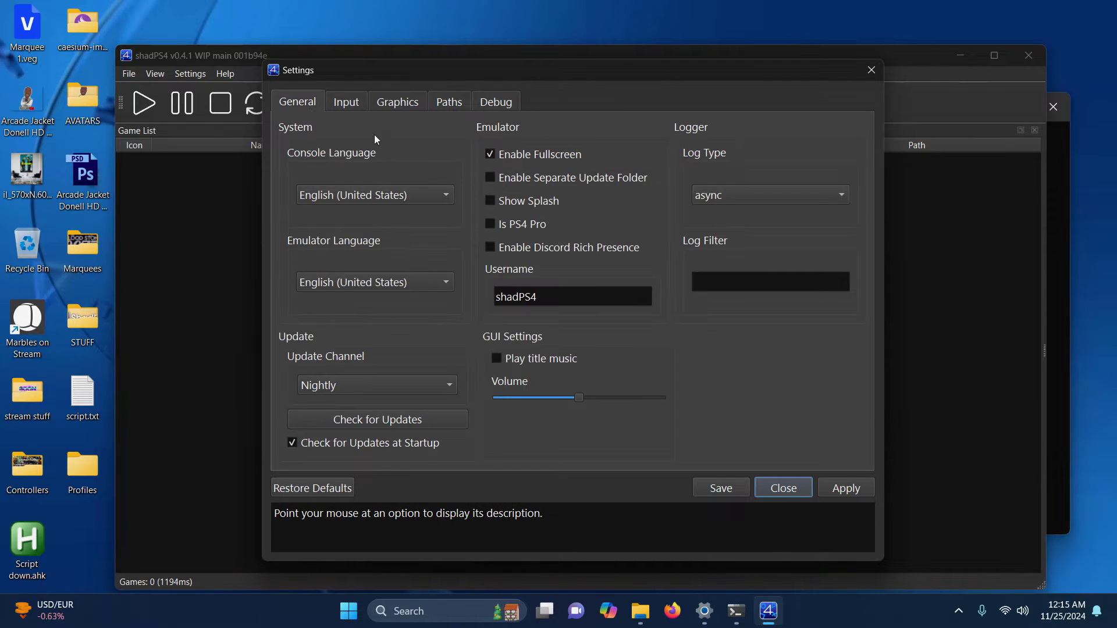
pyautogui.moveTo(505, 159)
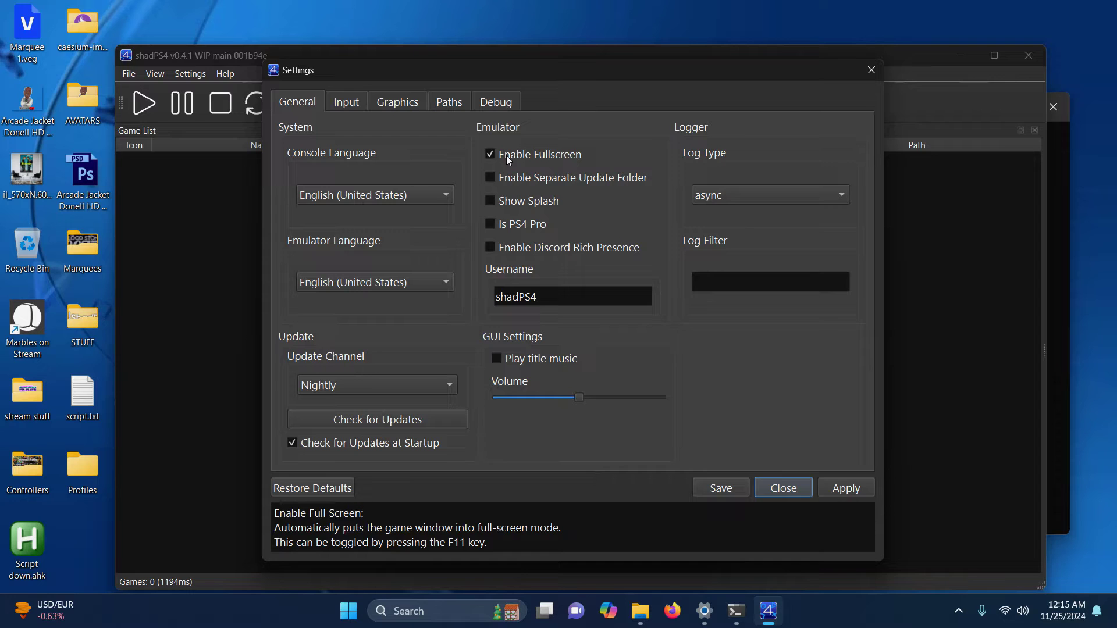
pyautogui.moveTo(472, 354)
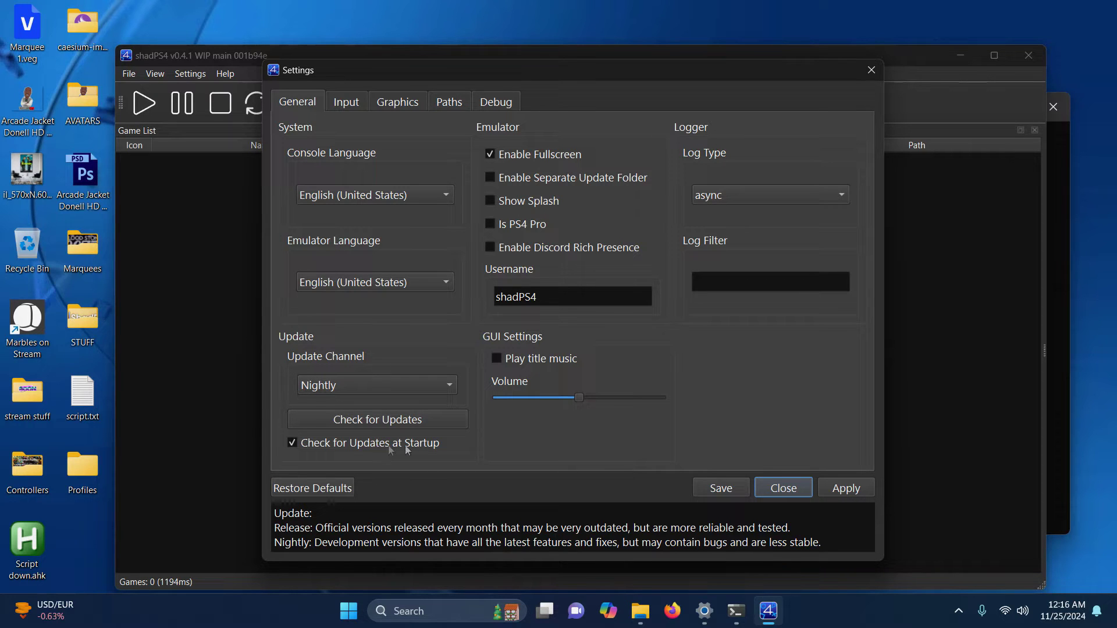
pyautogui.click(726, 490)
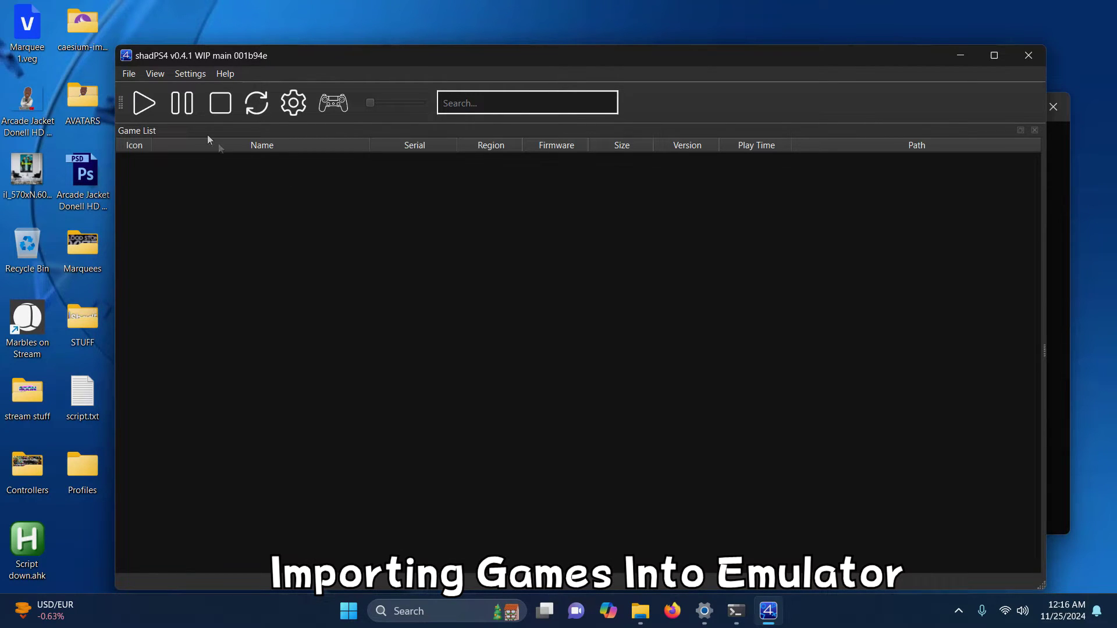
# - Install the Mighty Morphin Power Rangers Mega Battle.pkg package into the Roms games directory
pyautogui.click(131, 76)
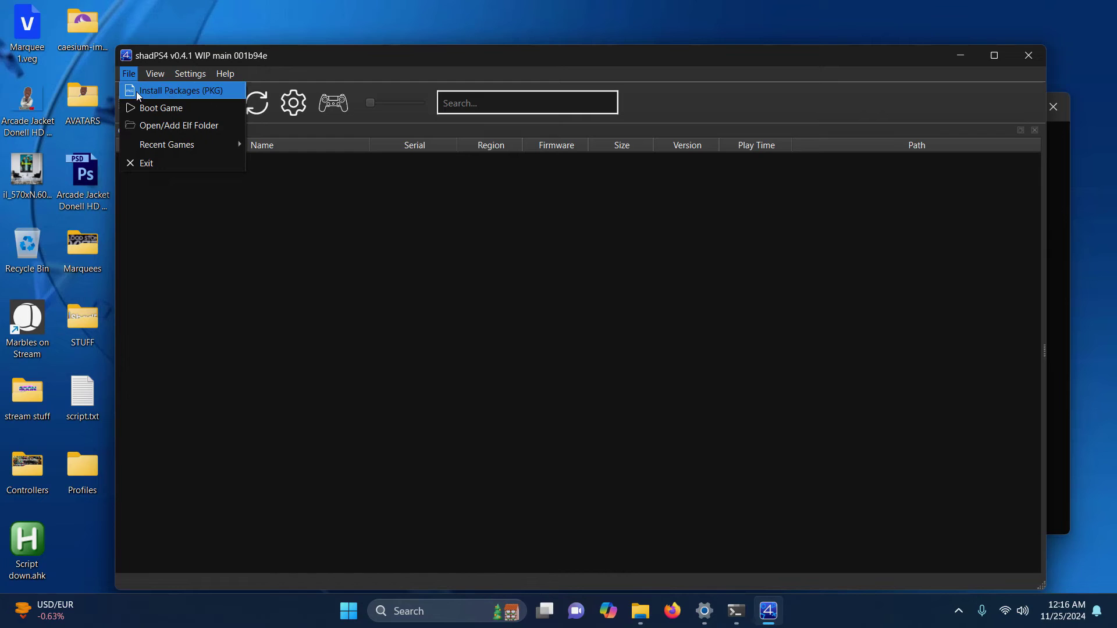
pyautogui.click(139, 94)
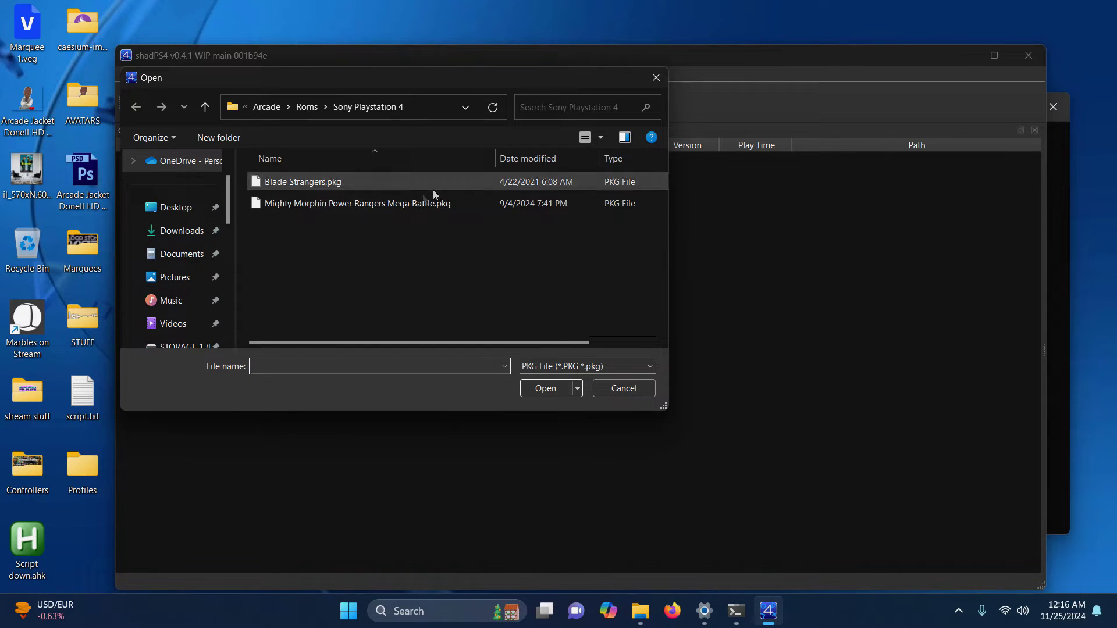
pyautogui.click(398, 212)
pyautogui.doubleClick(398, 212)
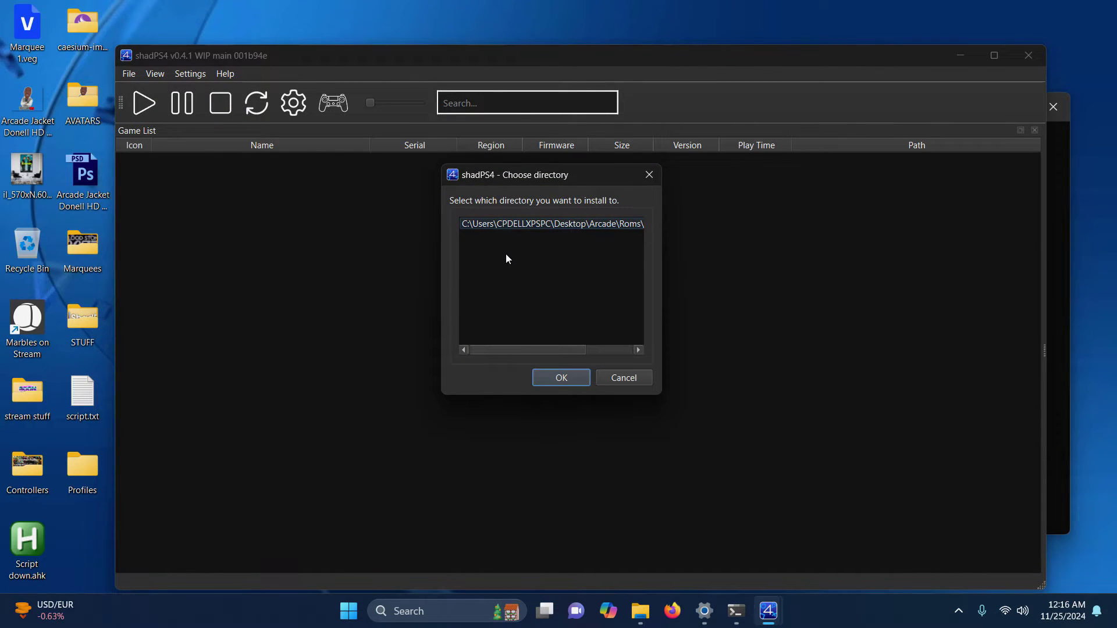
pyautogui.click(576, 381)
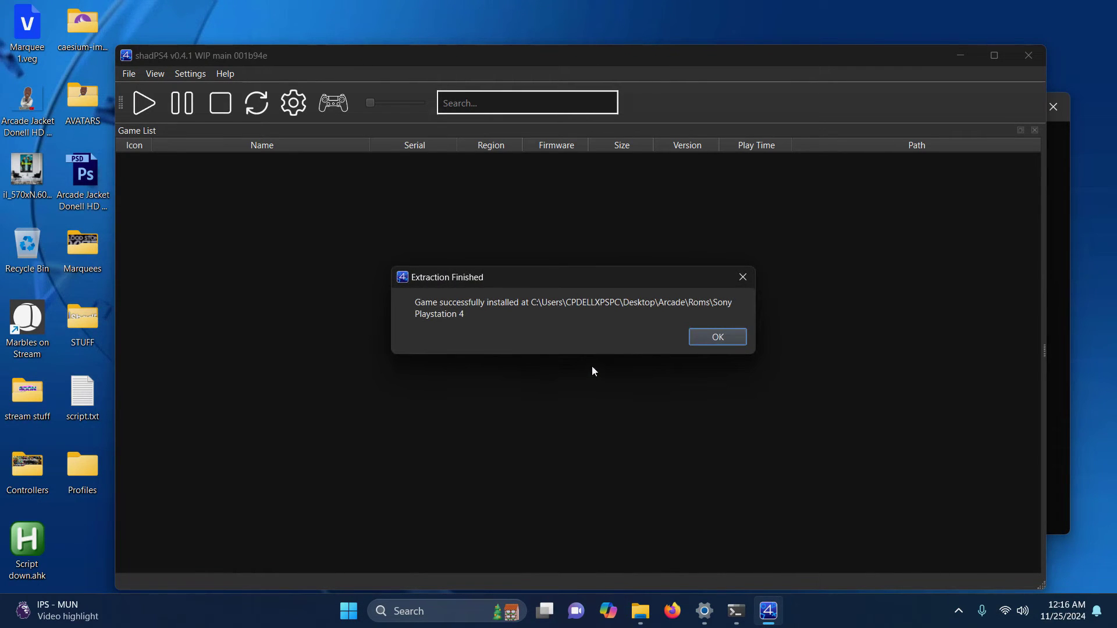
pyautogui.click(710, 339)
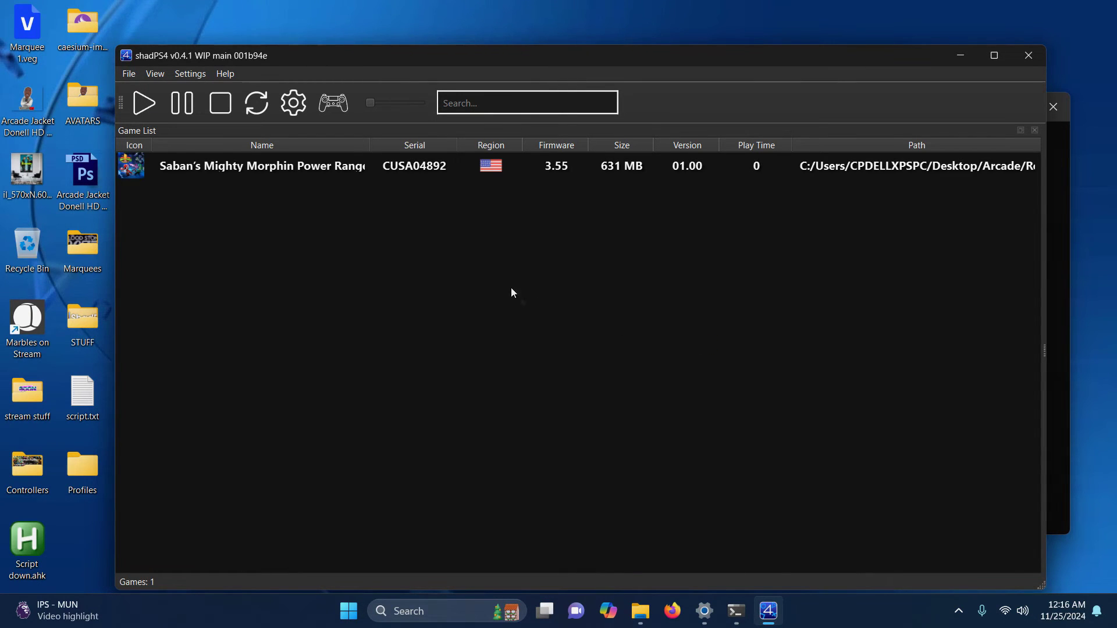
# - Install the Blade Strangers.pkg package into the Roms games directory and close the emulator
pyautogui.click(133, 76)
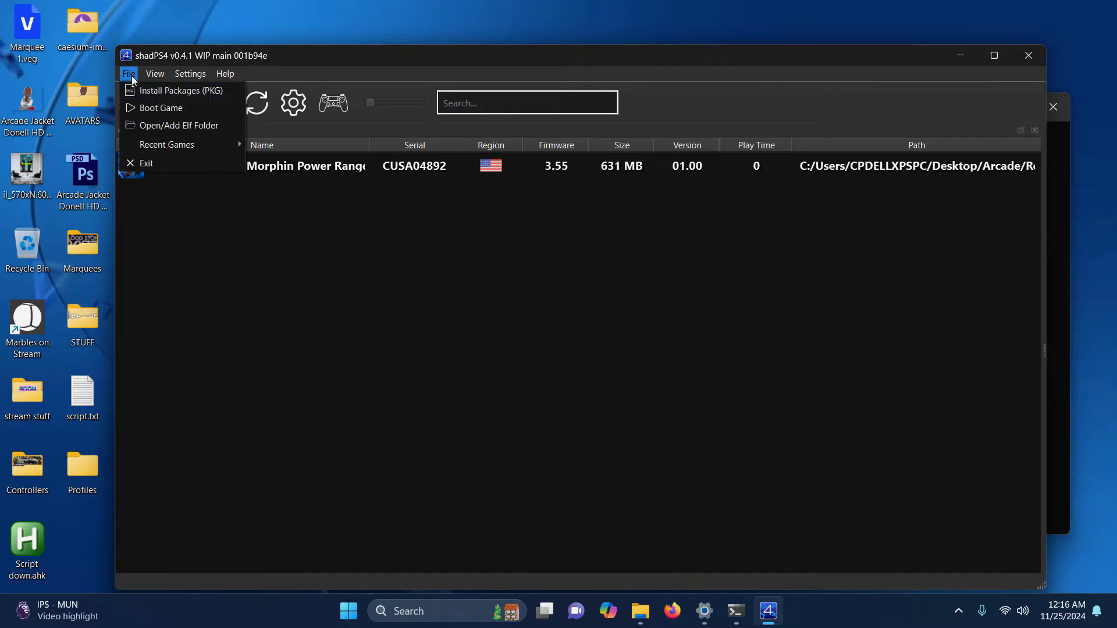
pyautogui.click(137, 92)
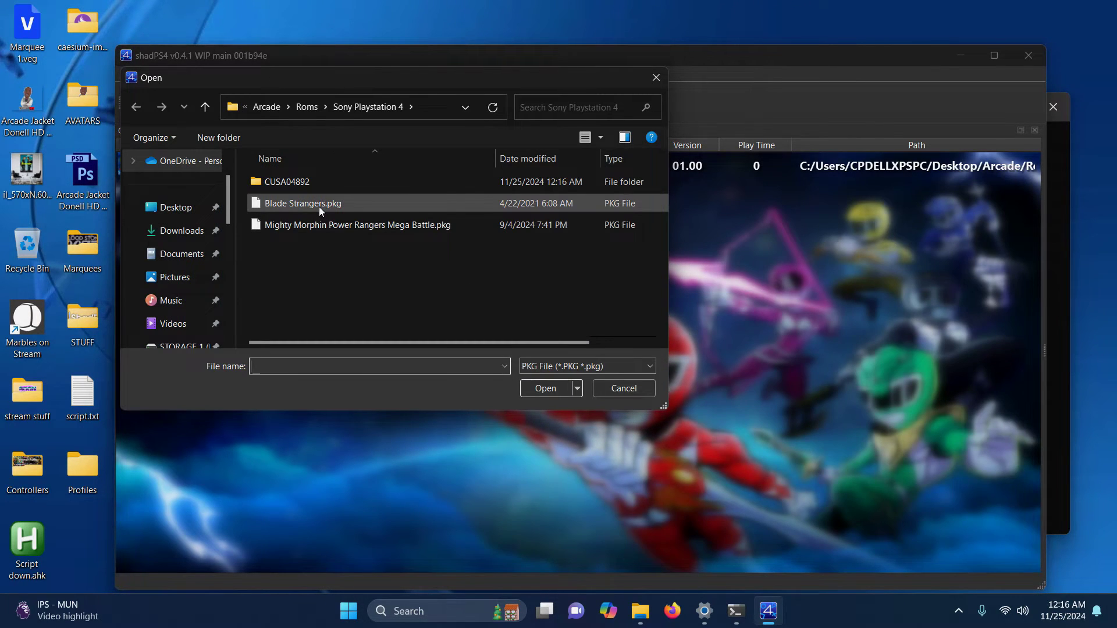
pyautogui.doubleClick(318, 207)
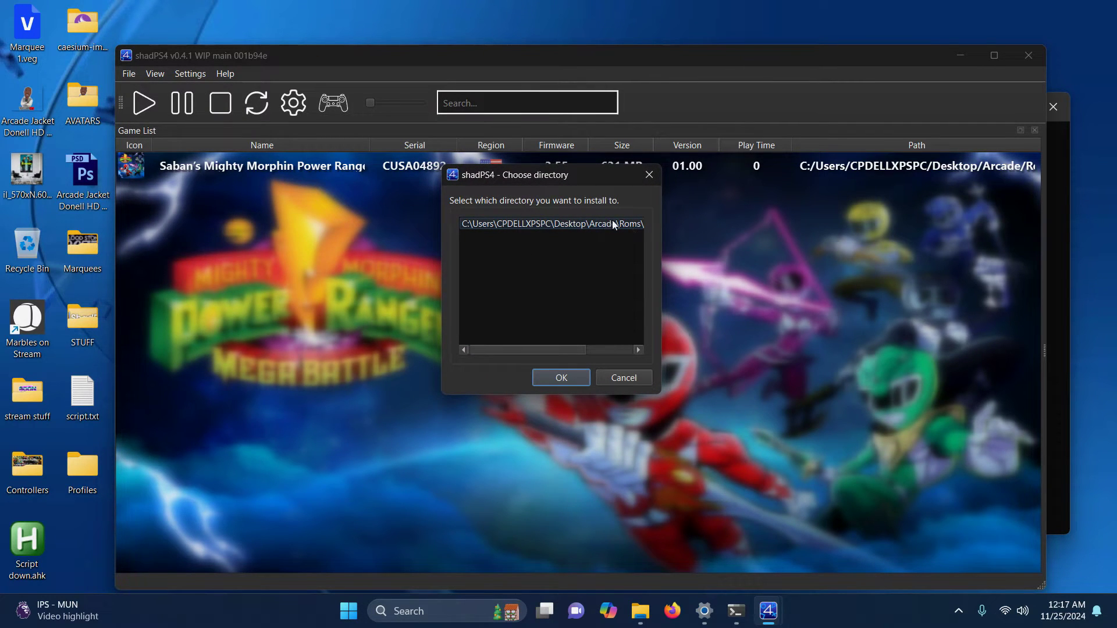
pyautogui.click(571, 381)
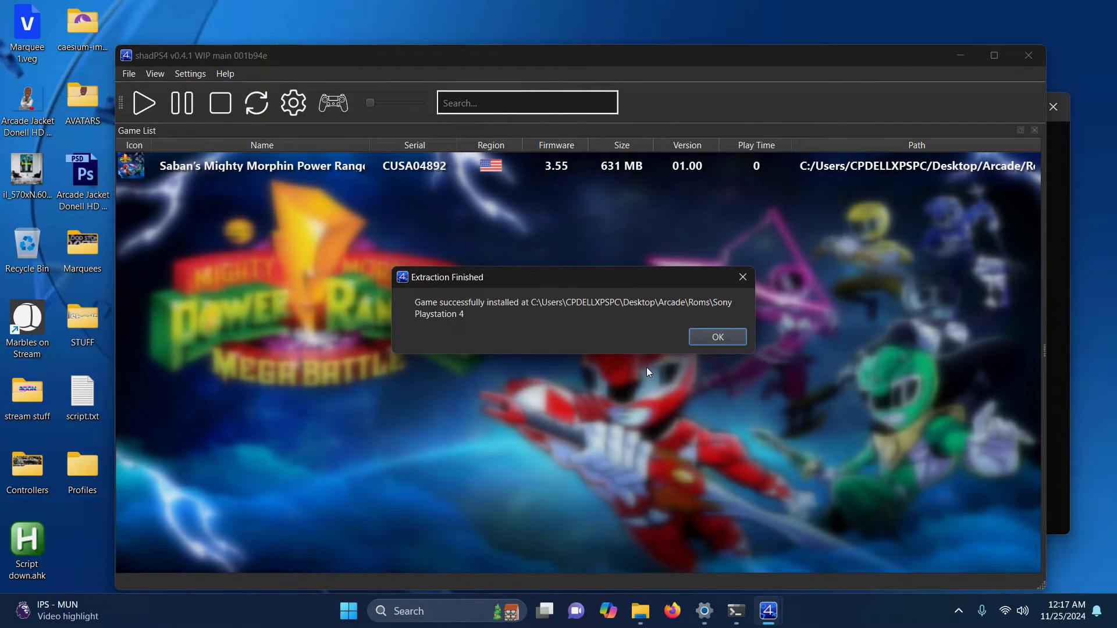
pyautogui.click(711, 342)
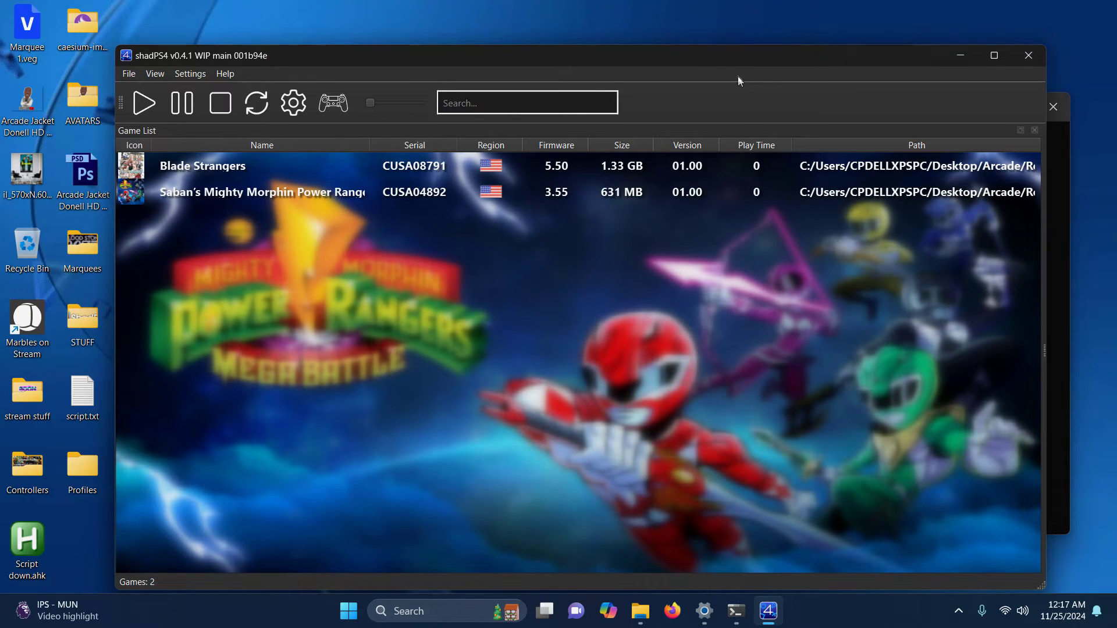
pyautogui.moveTo(740, 58); pyautogui.dragTo(749, 34)
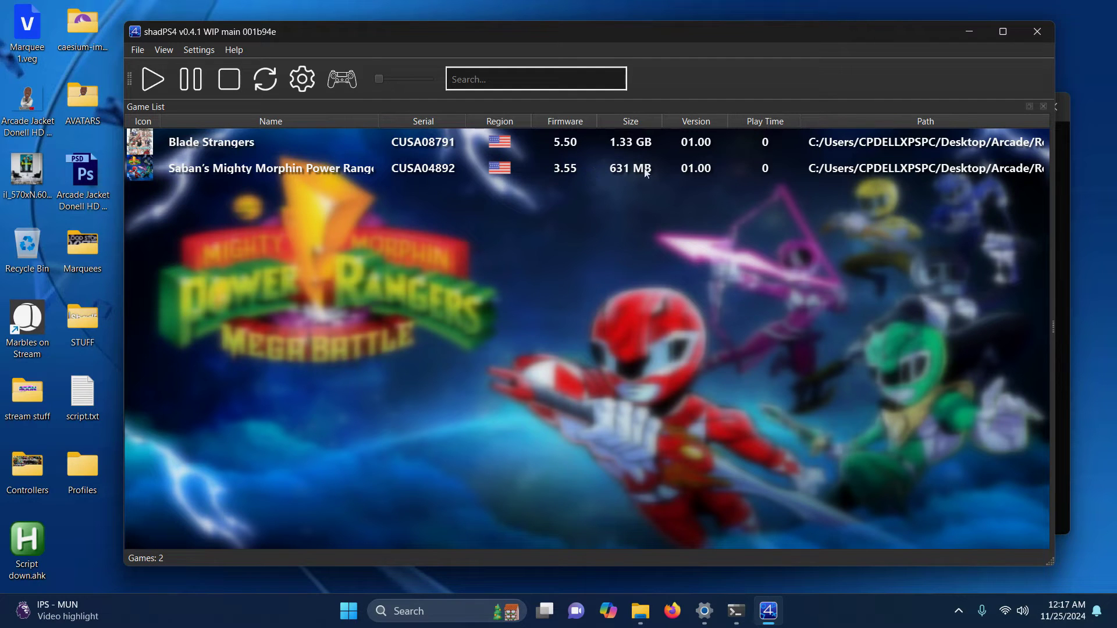
pyautogui.click(1038, 35)
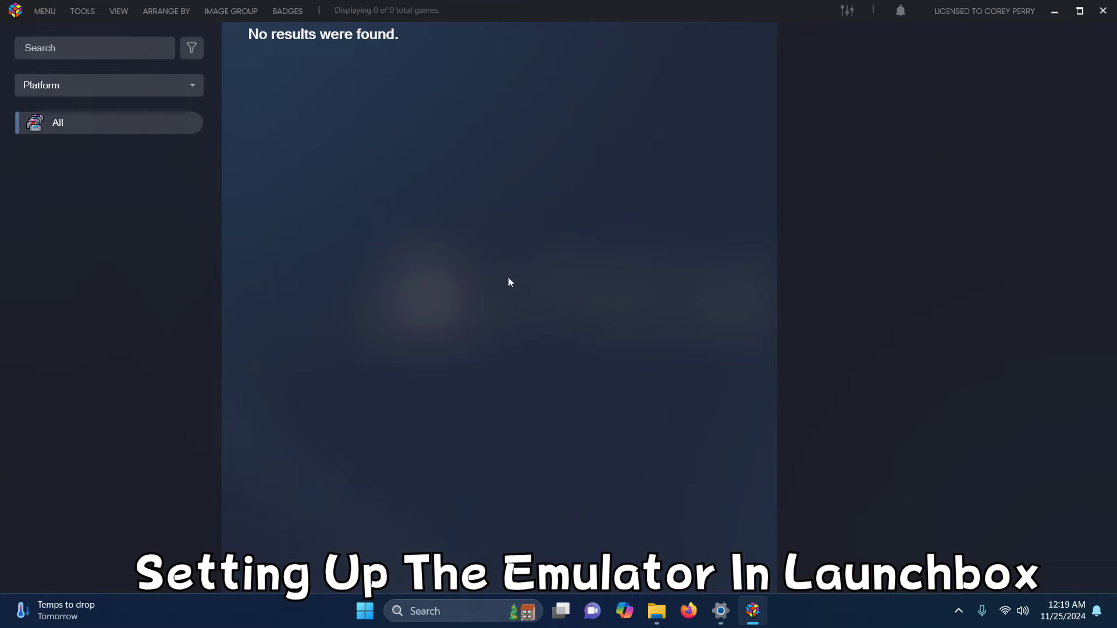
# - Add a new emulator to LaunchBox and name it SHADPS4 (Ps4 Emulator)
pyautogui.click(83, 12)
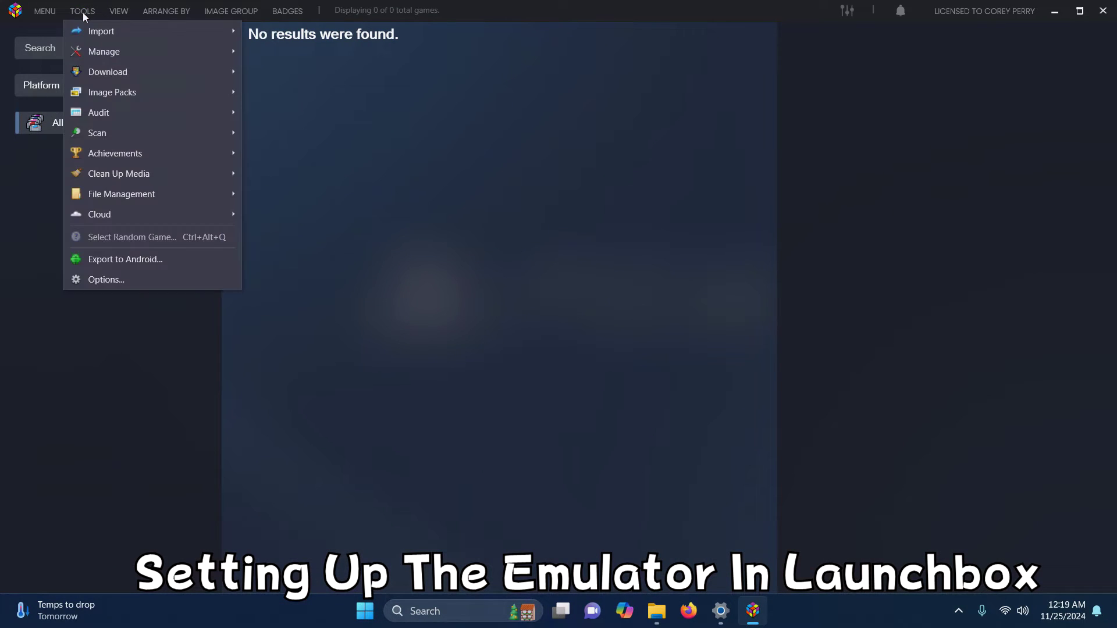
pyautogui.moveTo(174, 49)
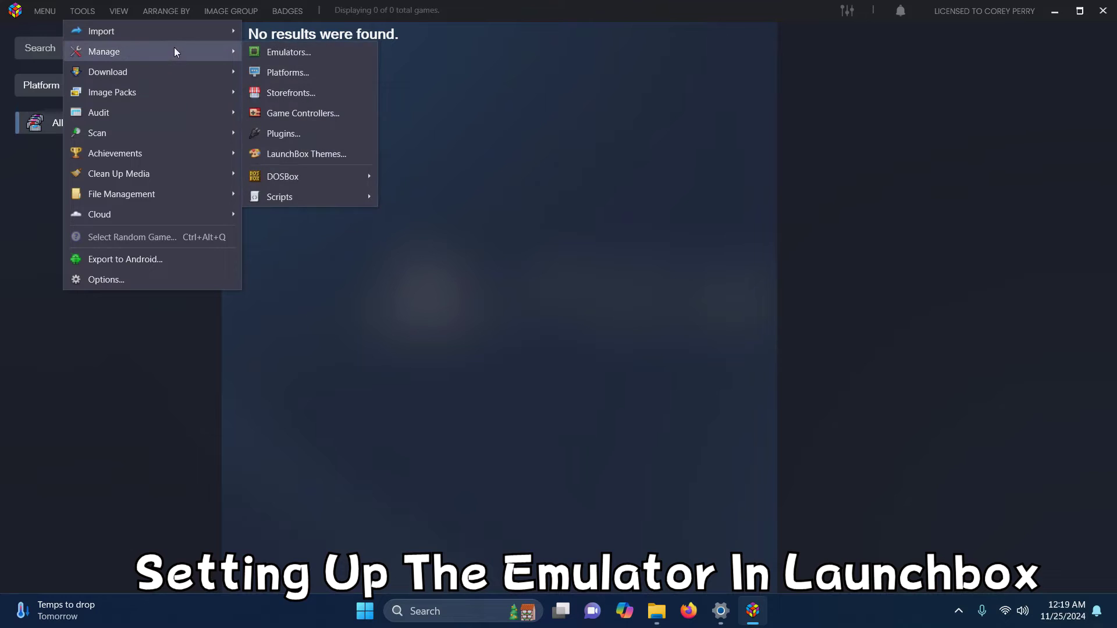
pyautogui.click(278, 54)
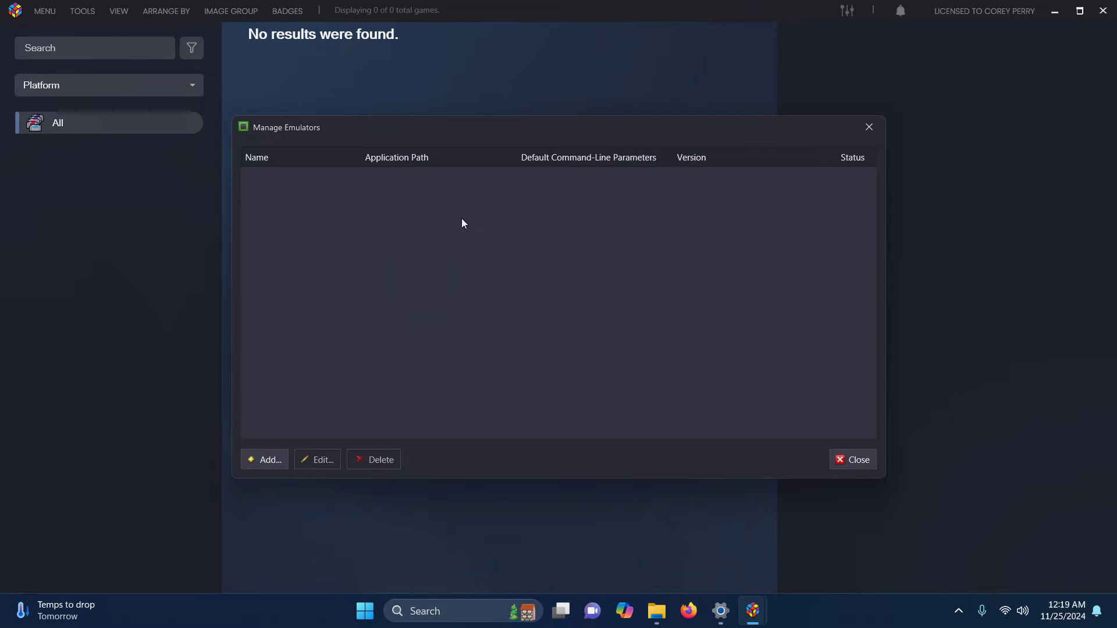
pyautogui.click(271, 460)
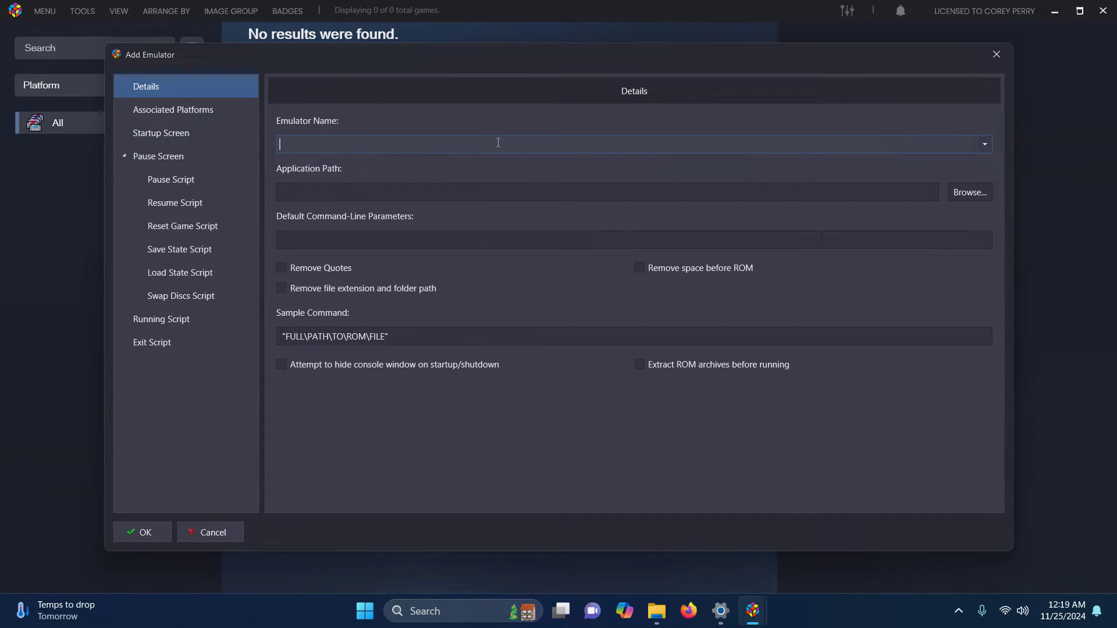
pyautogui.write('SHADPS4 (Ps4 Emulator)')
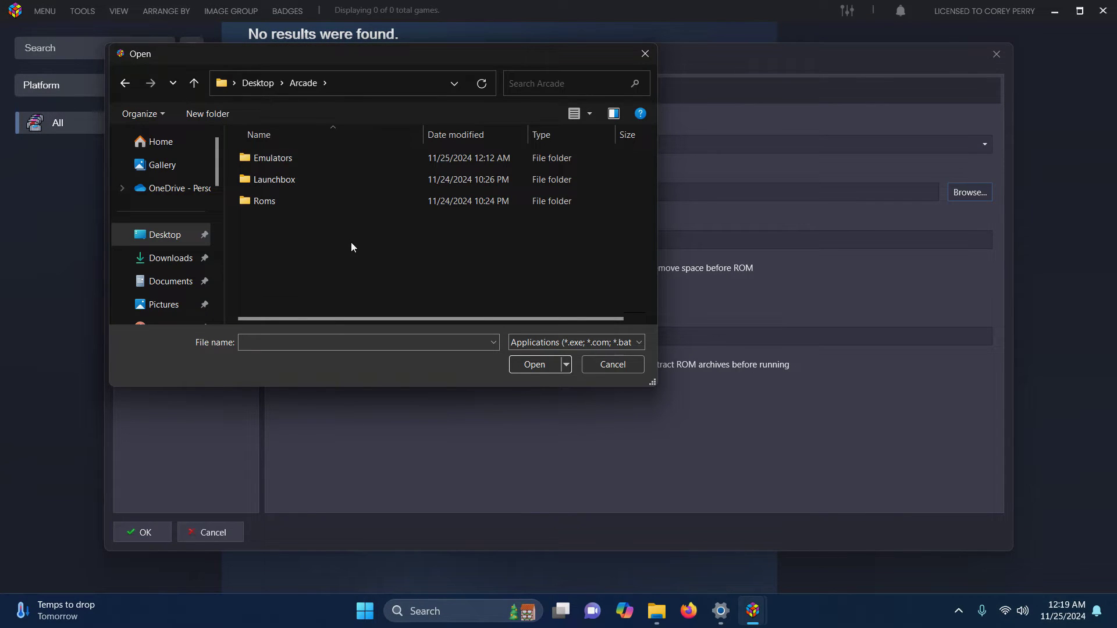
# - Set the emulator's application path to shadPS4.exe in the Arcade\Emulators\SHADPS4 (PS4 Emulator) folder
pyautogui.click(274, 155)
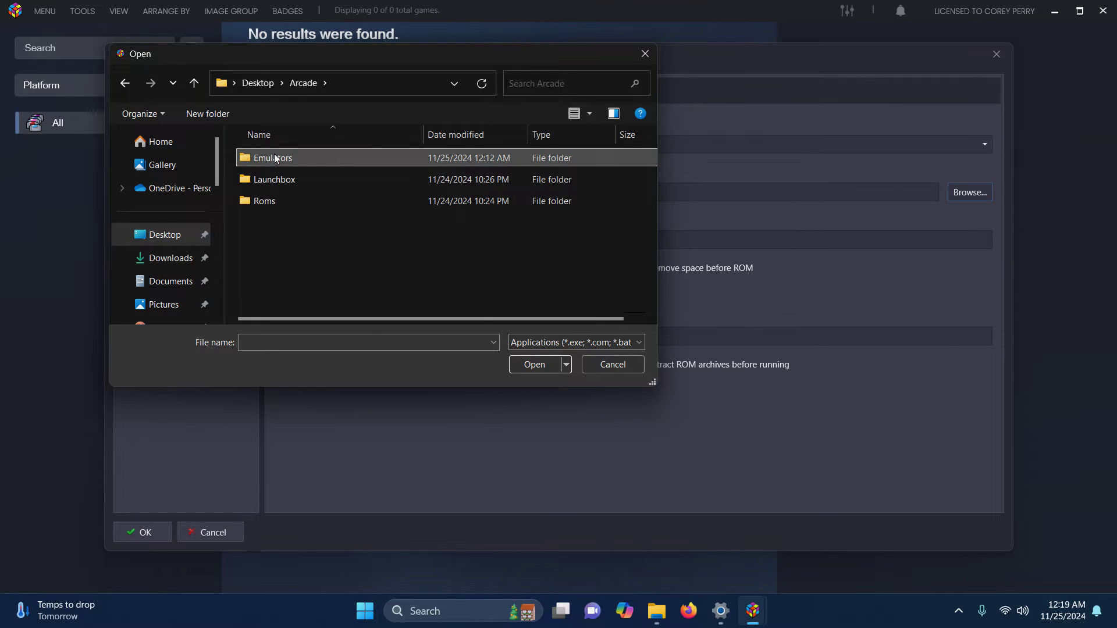
pyautogui.doubleClick(274, 158)
pyautogui.click(290, 161)
pyautogui.doubleClick(289, 161)
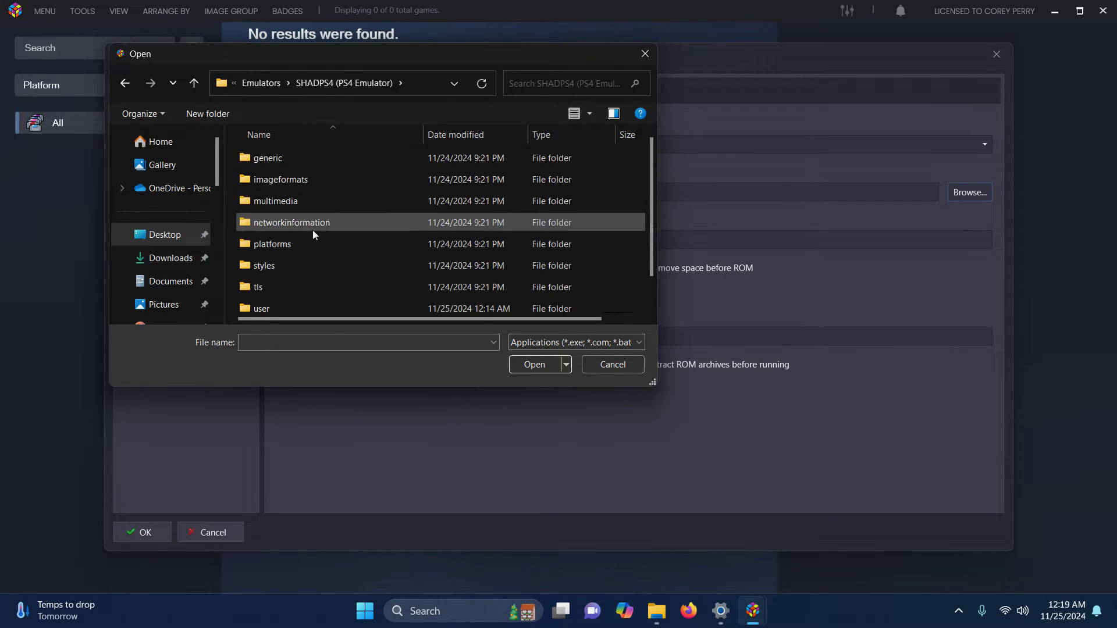
pyautogui.scroll(-1, 312, 238)
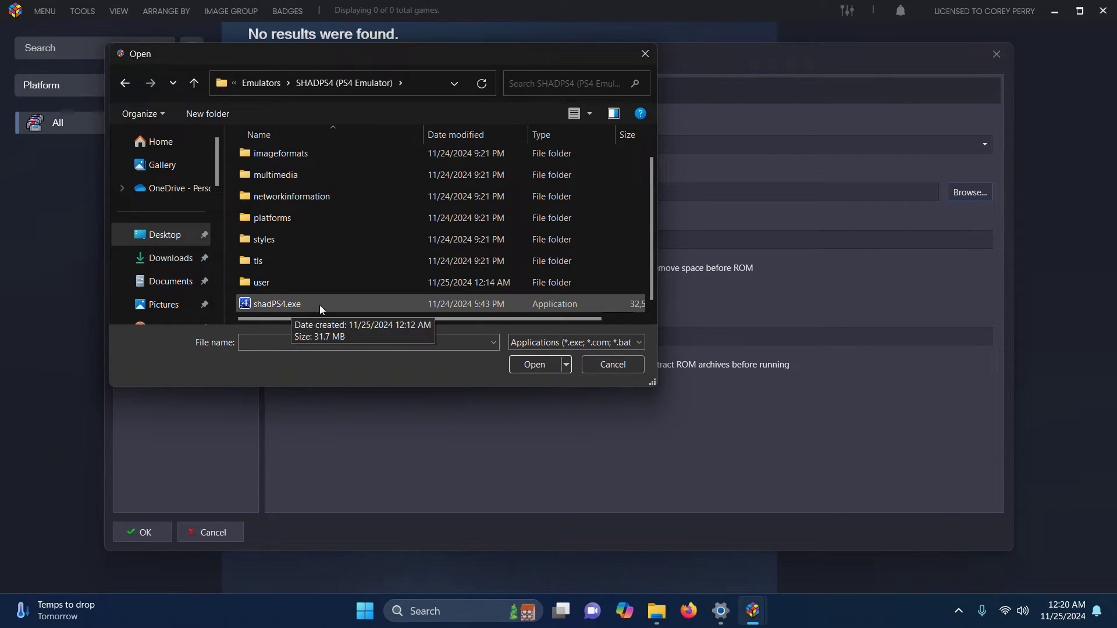
pyautogui.doubleClick(276, 308)
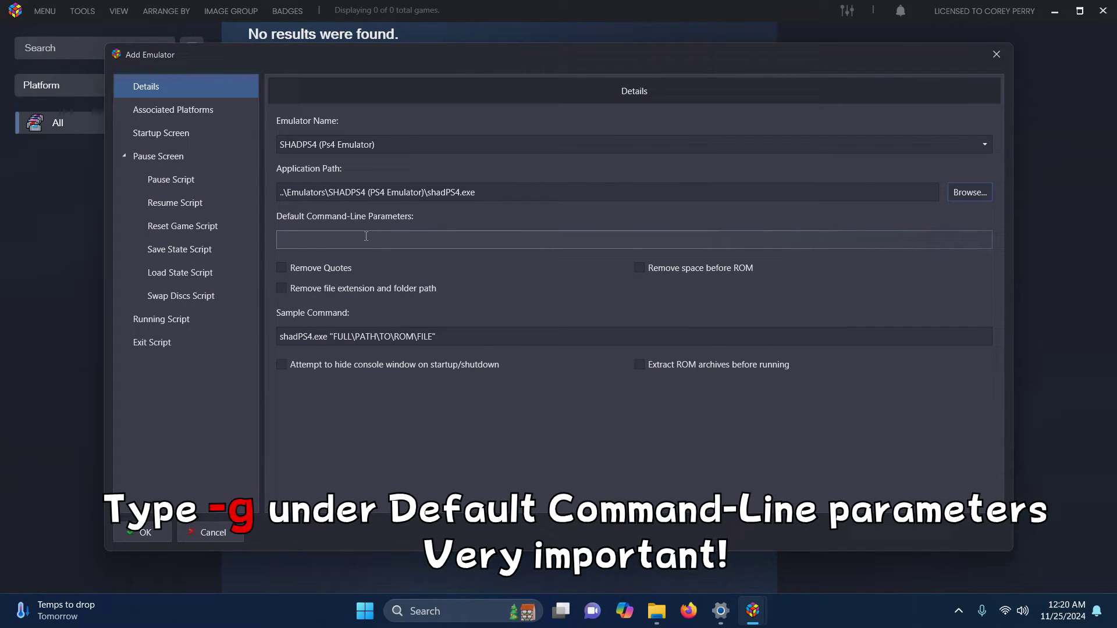
# - Set the emulator's default command-line parameters to -g
pyautogui.click(366, 236)
pyautogui.write('-')
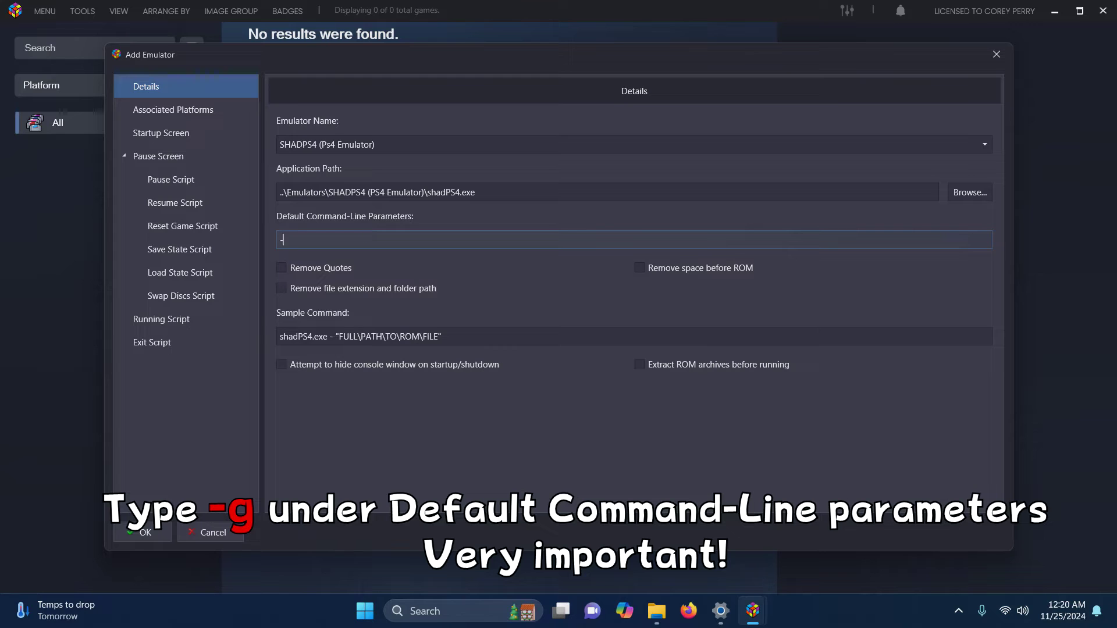
pyautogui.write('g')
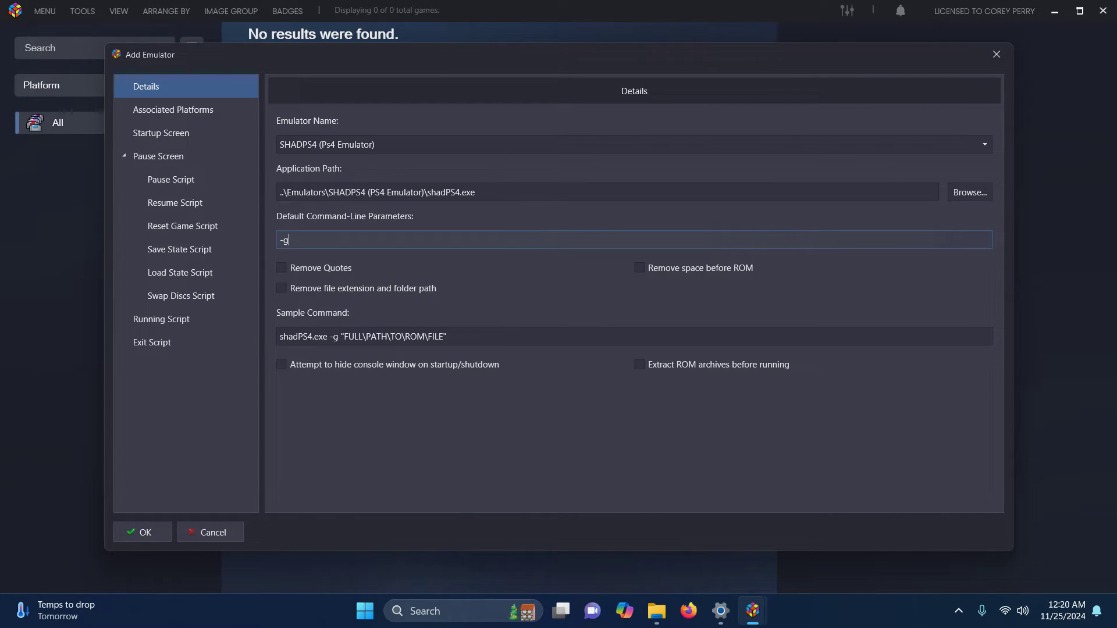
# - Associate the emulator with the Sony Playstation 4 platform and make it that platform's default emulator
pyautogui.click(233, 112)
pyautogui.click(352, 148)
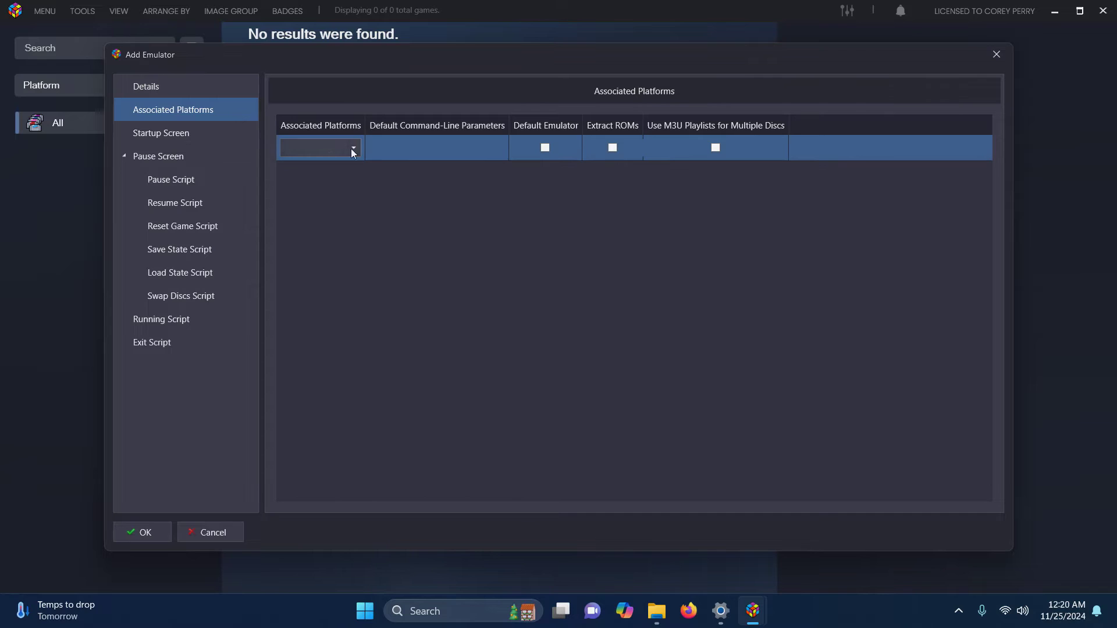
pyautogui.click(317, 145)
pyautogui.write('Sony Playstation 4')
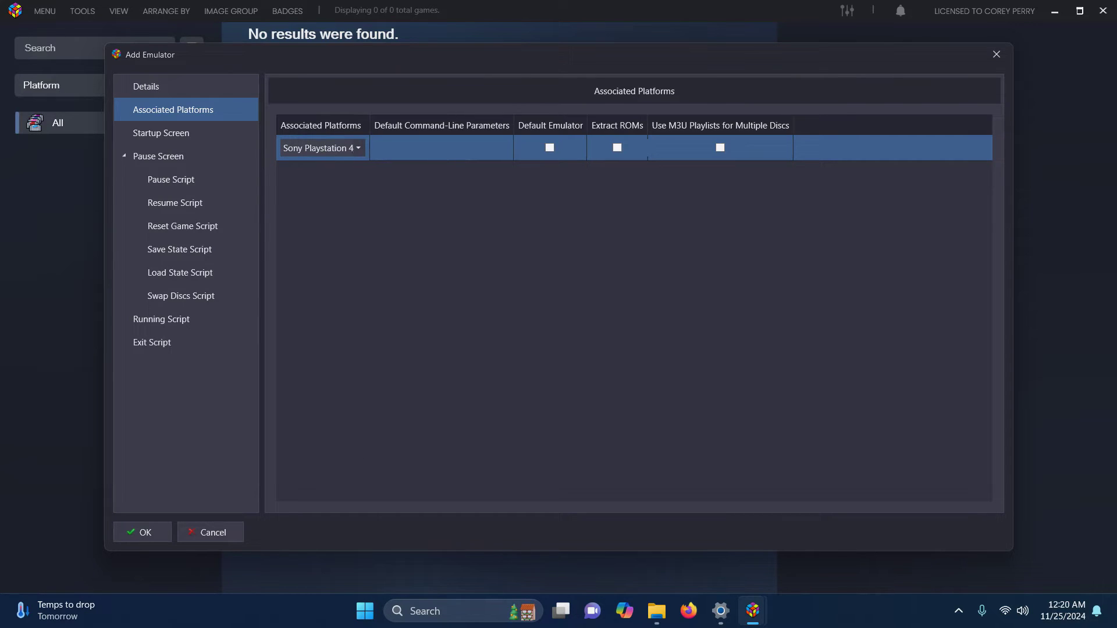
pyautogui.click(548, 148)
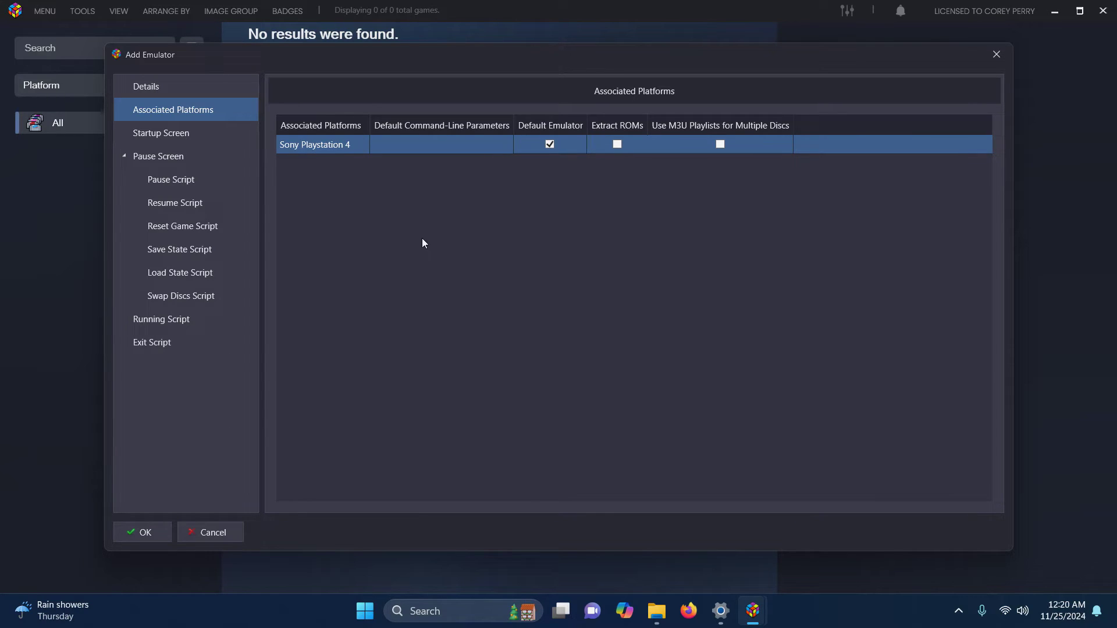
# - Add a running AutoHotkey script that makes Esc close the {{{StartupEXE}}} process, then save the emulator and close the emulator manager
pyautogui.click(201, 324)
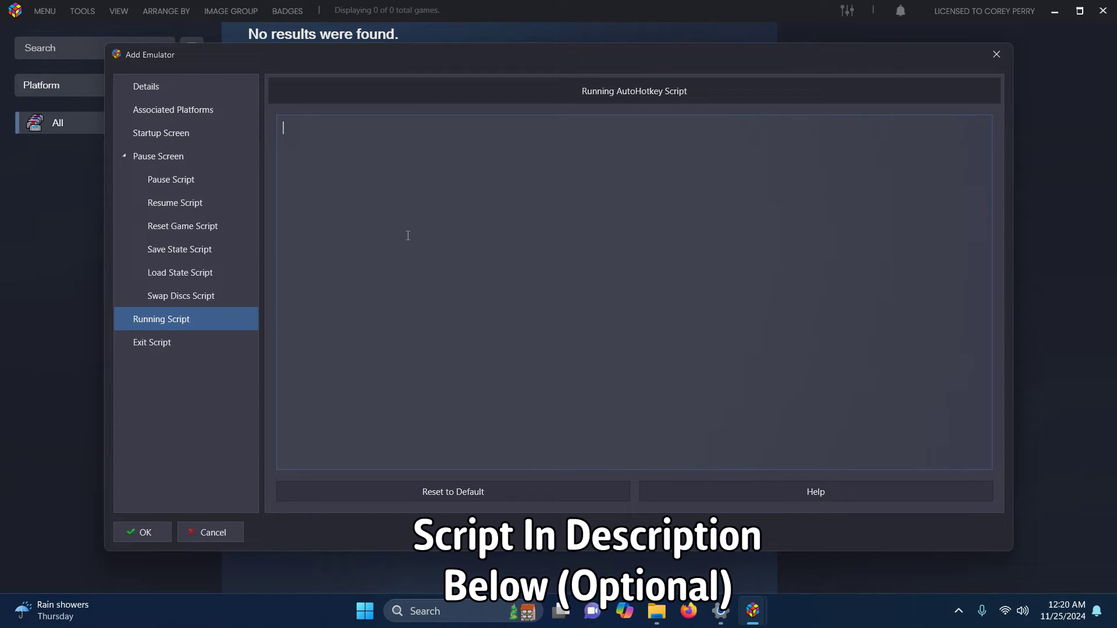
pyautogui.write('$Esc:: {     Process, Close, {{{StartupEXE}}} }')
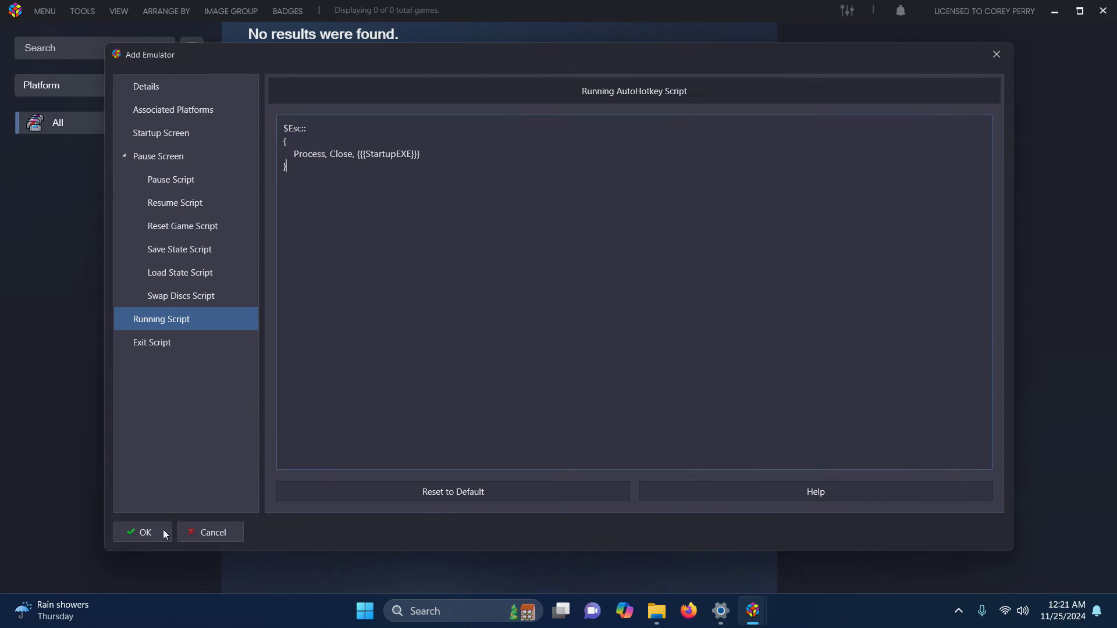
pyautogui.click(157, 534)
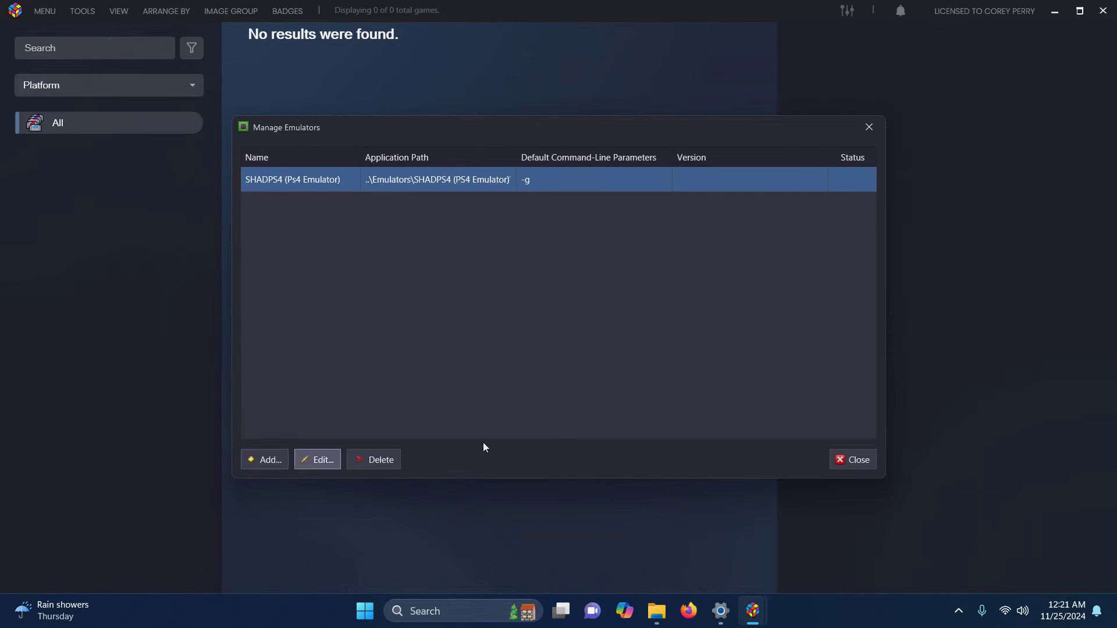
pyautogui.click(866, 459)
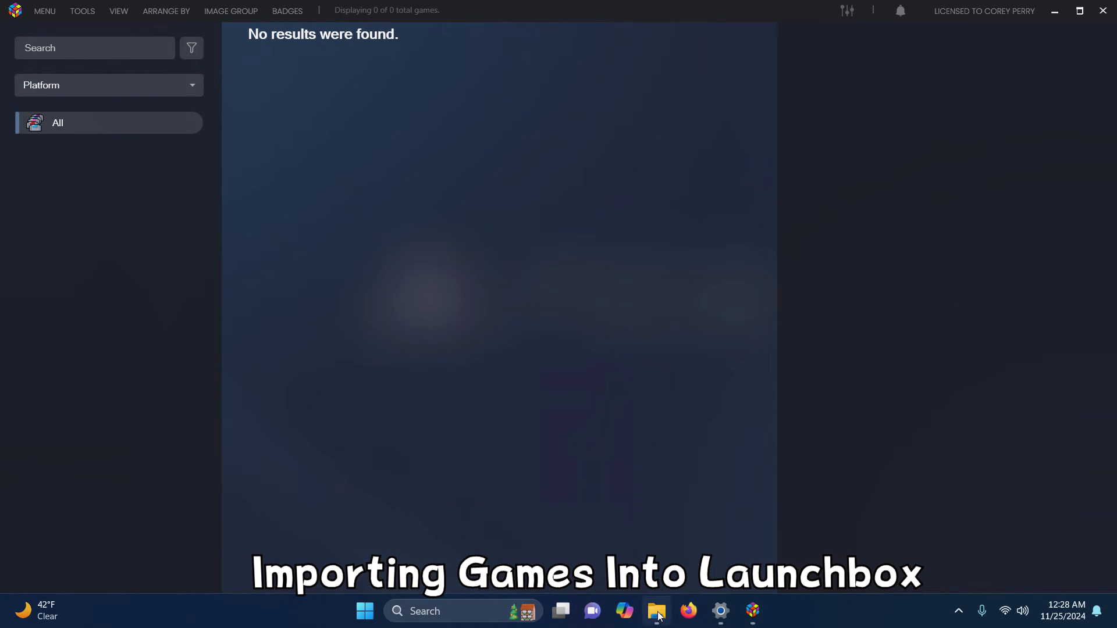
# - Find all eboot.bin files in the Sony Playstation 4 ROM folder and bring them into LaunchBox for import
pyautogui.moveTo(656, 611)
pyautogui.click(584, 515)
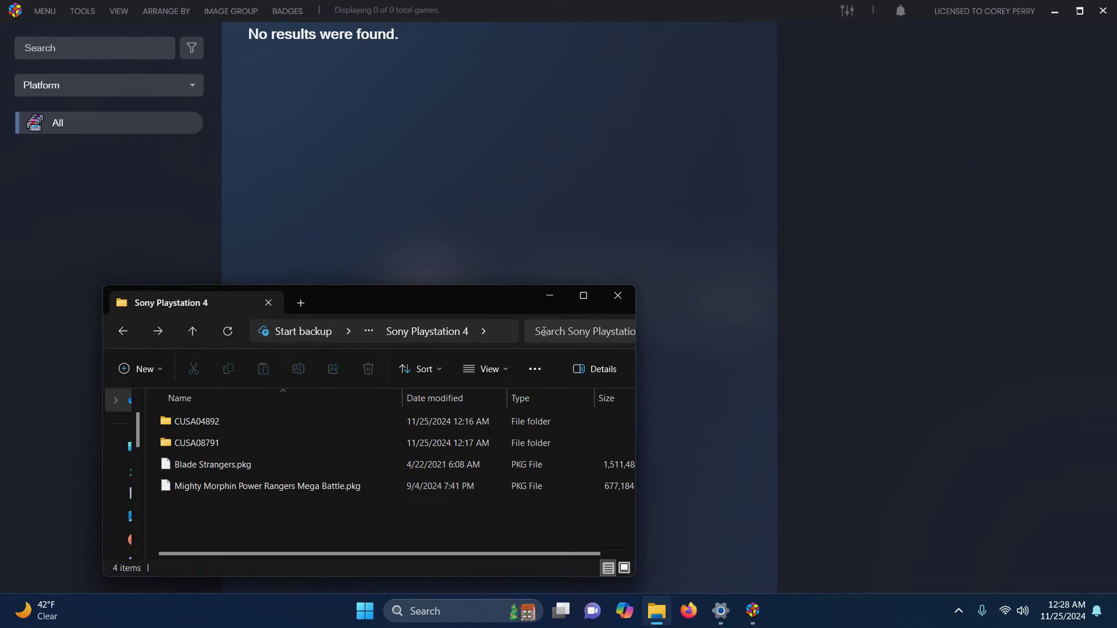
pyautogui.click(543, 332)
pyautogui.write('eboot.bin')
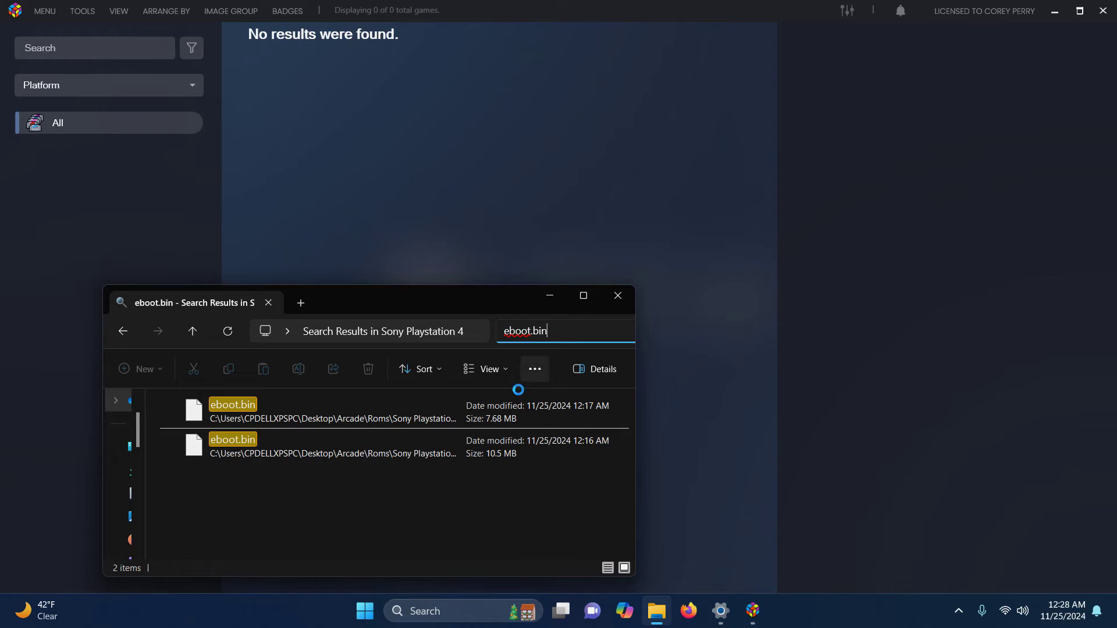
pyautogui.moveTo(427, 486); pyautogui.dragTo(432, 166)
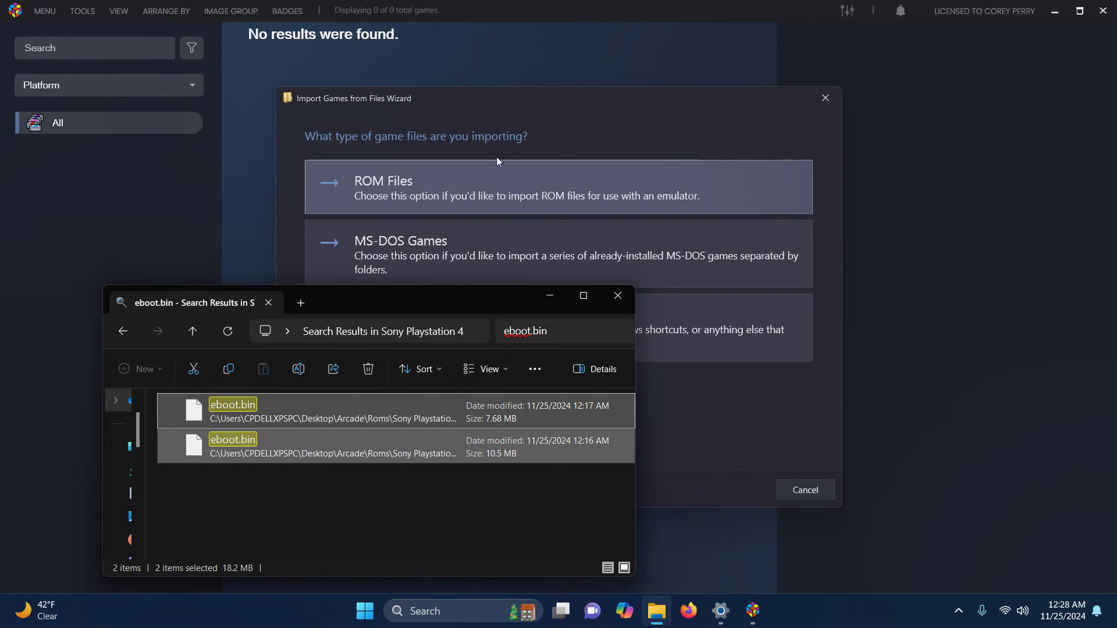
pyautogui.click(562, 125)
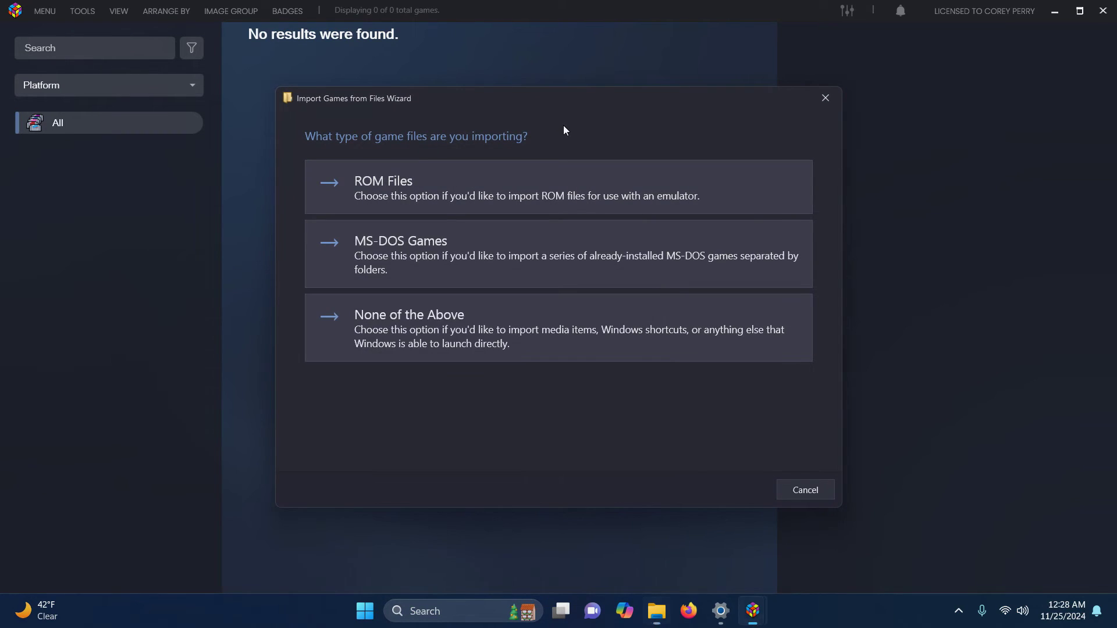
# - Import the files as ROM files for the Sony Playstation 4 platform, using the SHADPS4 (Ps4 Emulator) emulator
pyautogui.click(541, 187)
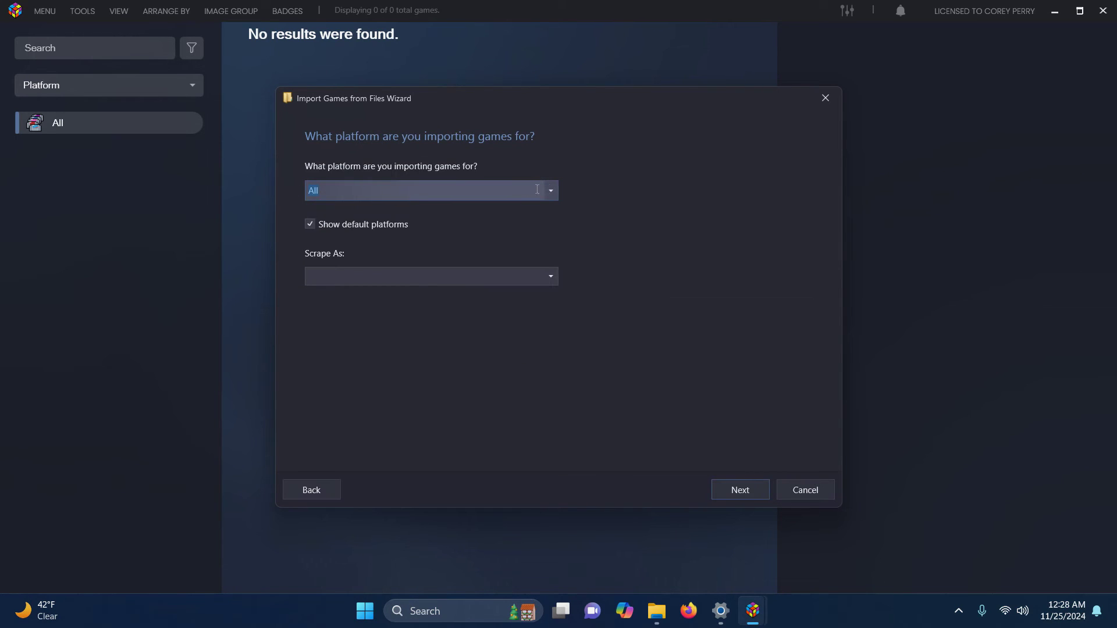
pyautogui.click(549, 191)
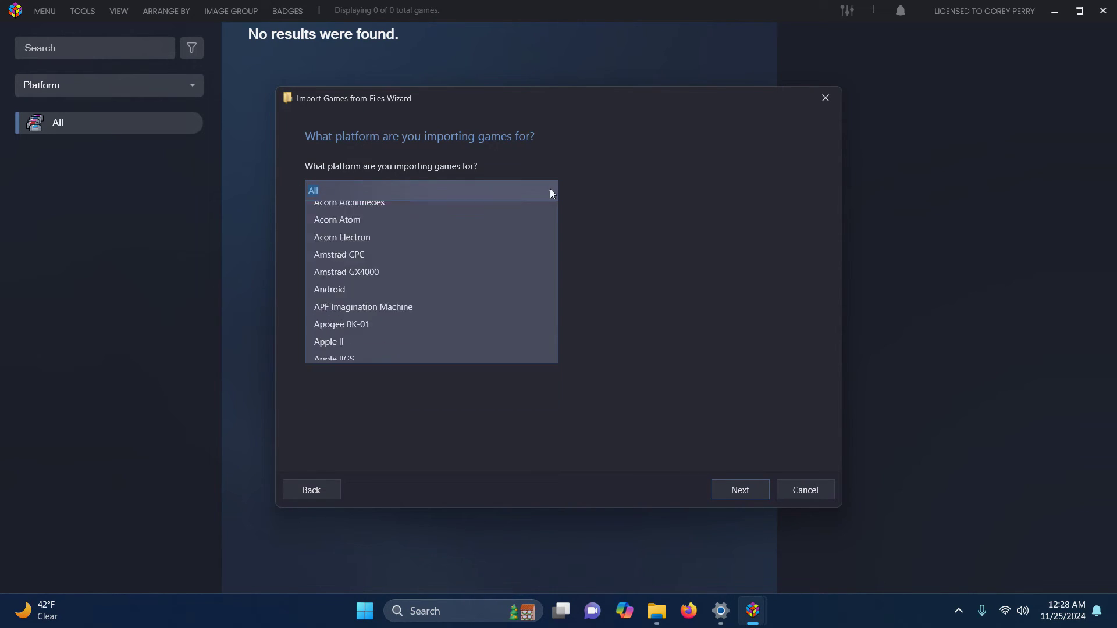
pyautogui.scroll(-1, 553, 301)
pyautogui.scroll(-20, 552, 306)
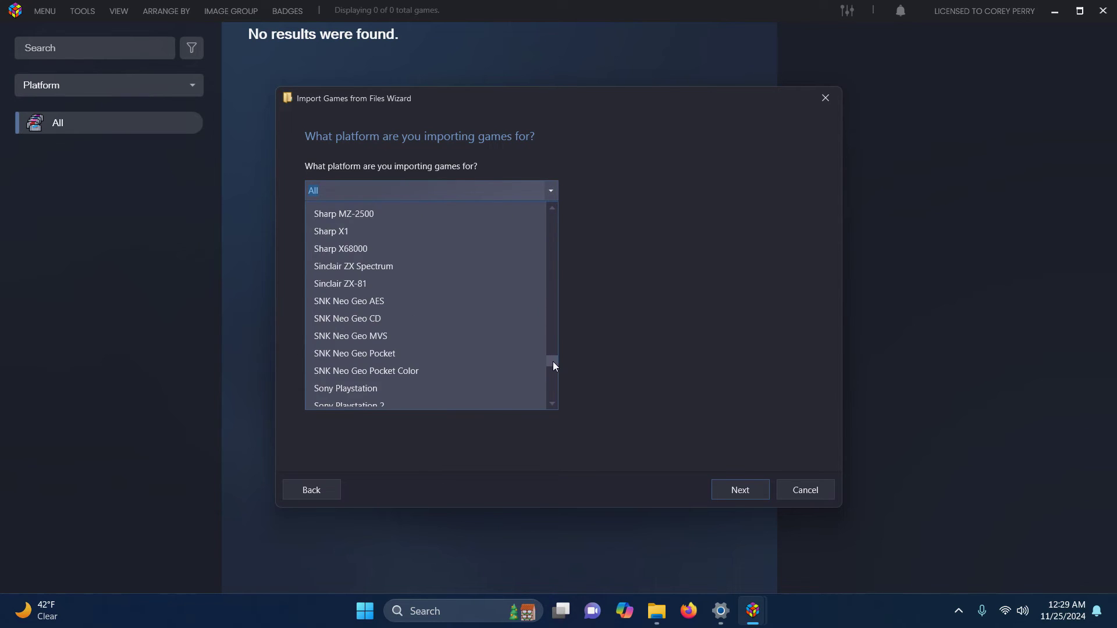
pyautogui.click(349, 396)
pyautogui.click(757, 490)
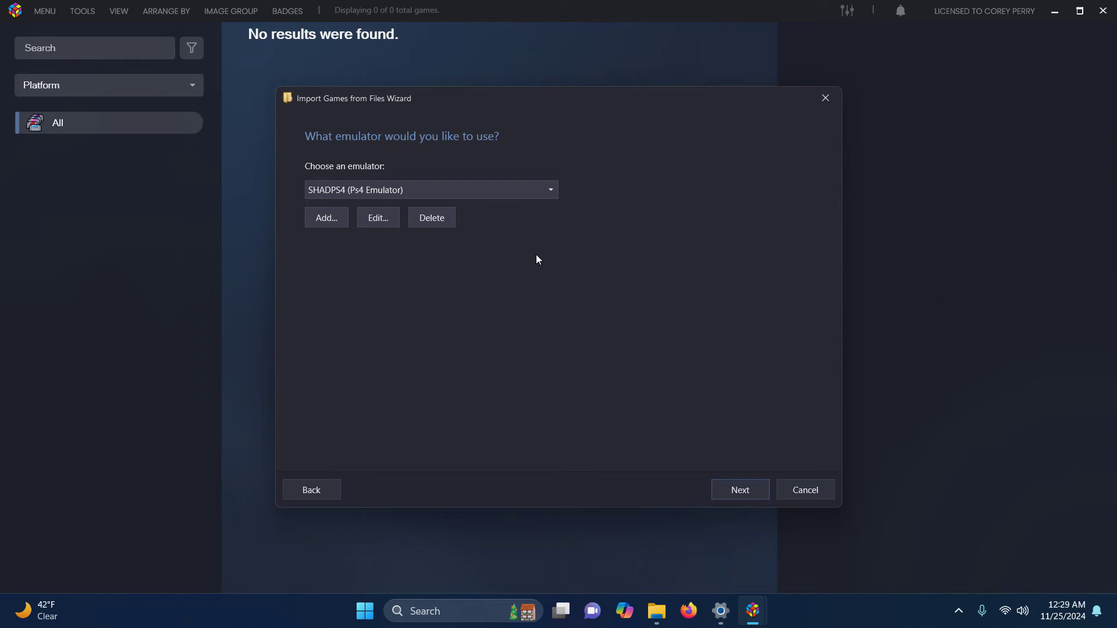
pyautogui.click(753, 494)
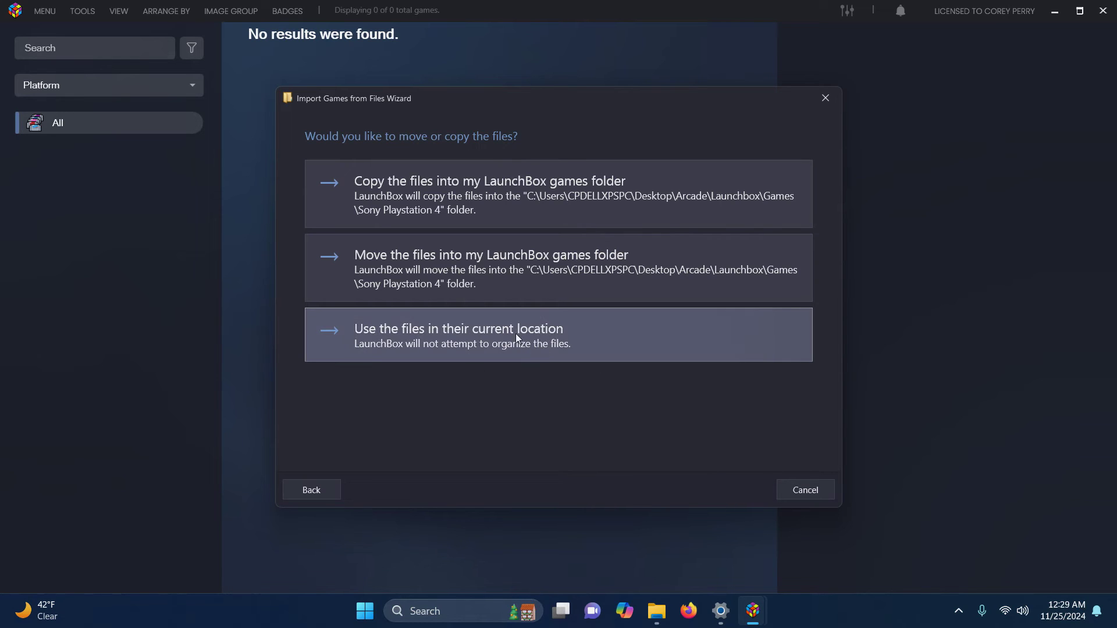
# - Use the files in their current location, keep the default download choices, and turn off combining ROMs with matching titles
pyautogui.click(509, 336)
pyautogui.click(733, 489)
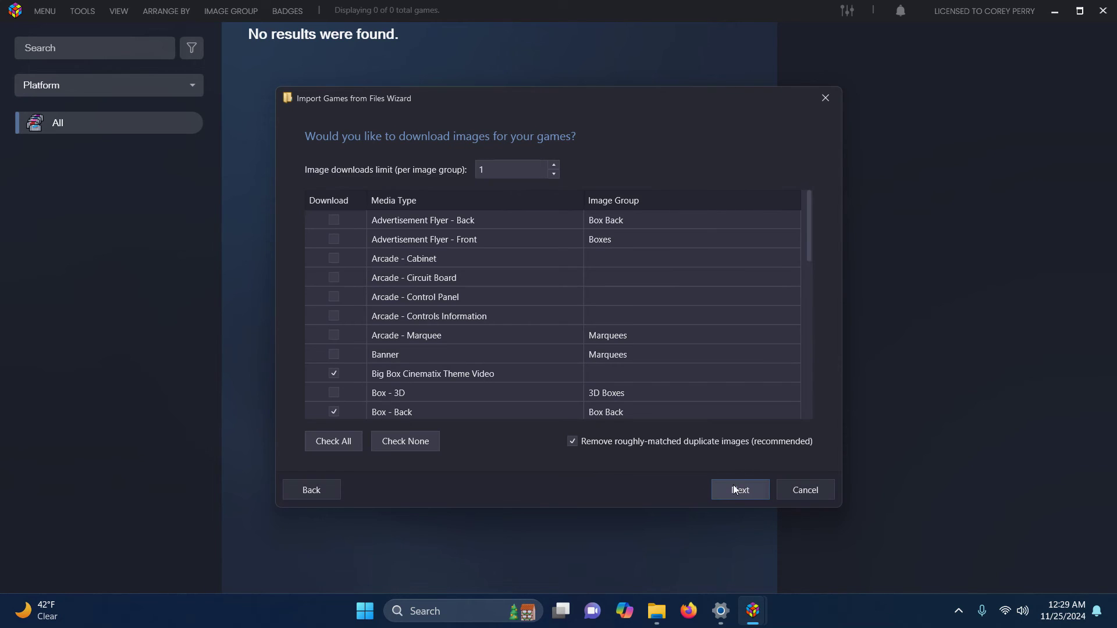
pyautogui.click(734, 489)
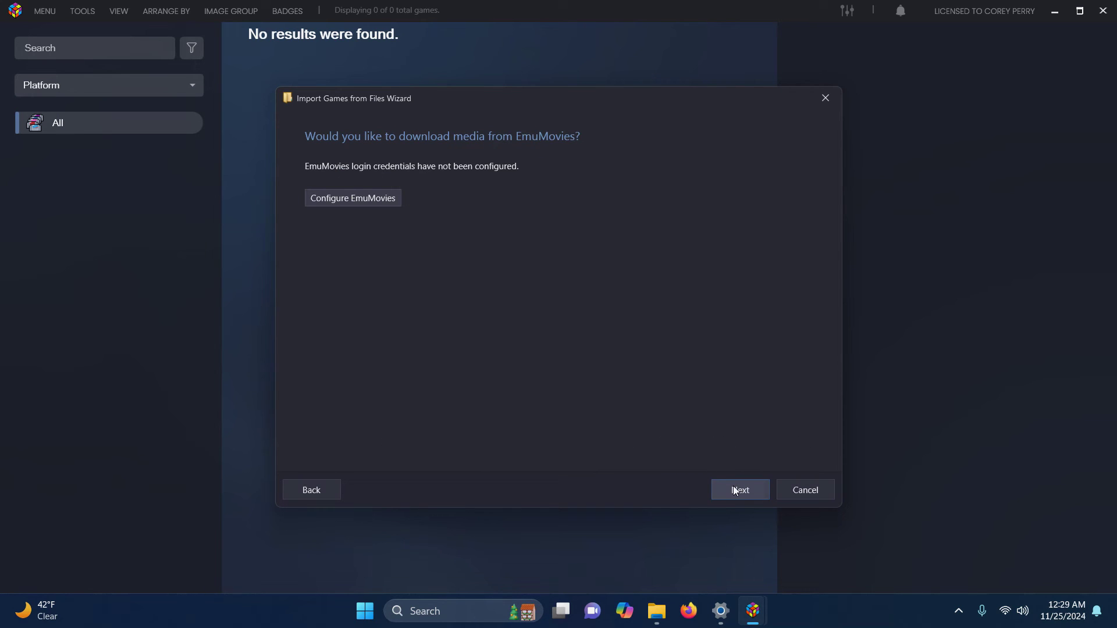
pyautogui.click(734, 489)
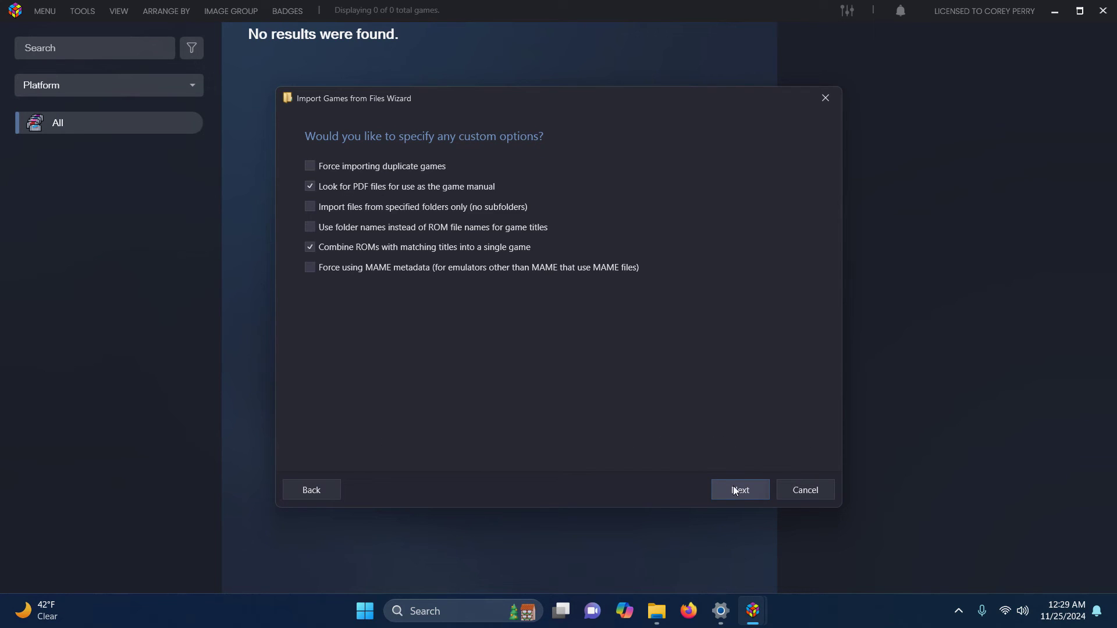
pyautogui.click(373, 247)
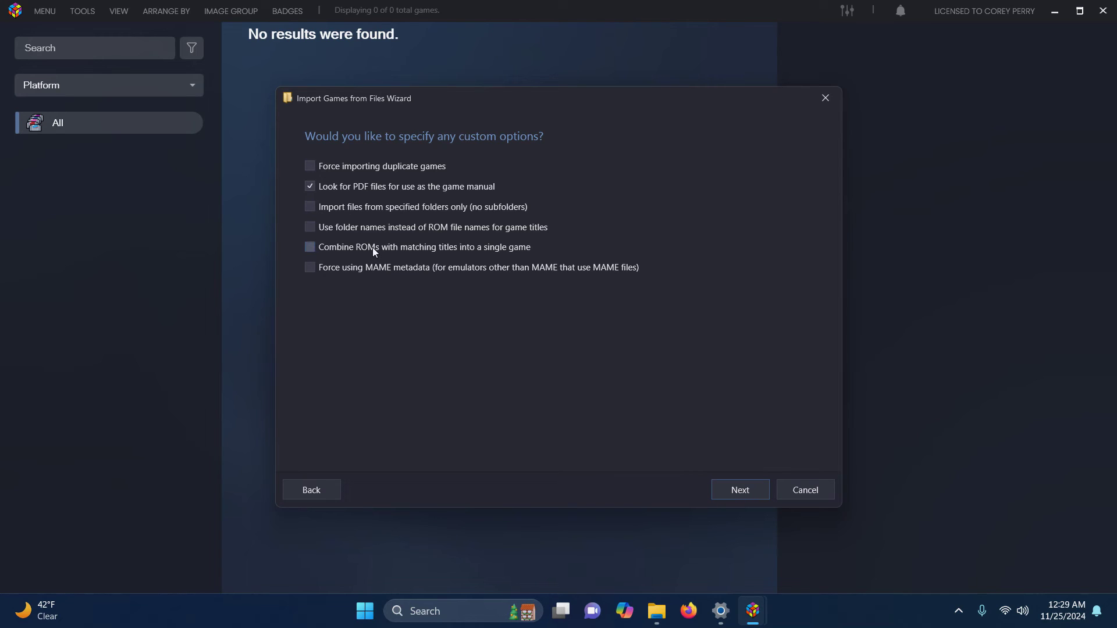
pyautogui.click(734, 490)
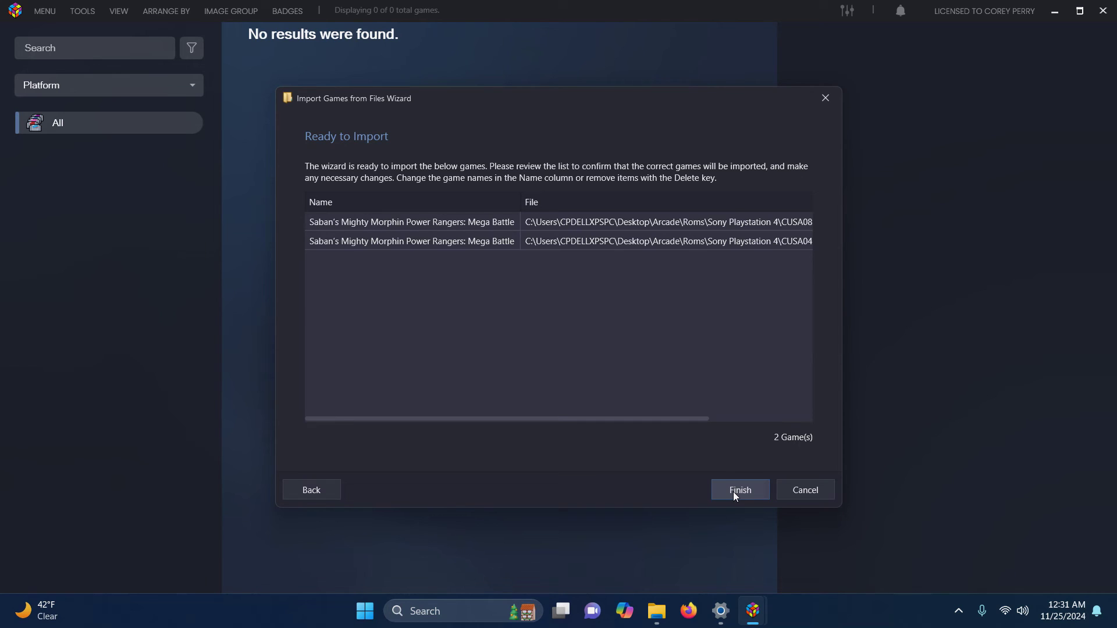
# - Rename the first entry in the import list, from the CUSA08791 folder, to Blade Strangers and finish the import
pyautogui.moveTo(689, 418); pyautogui.dragTo(772, 300)
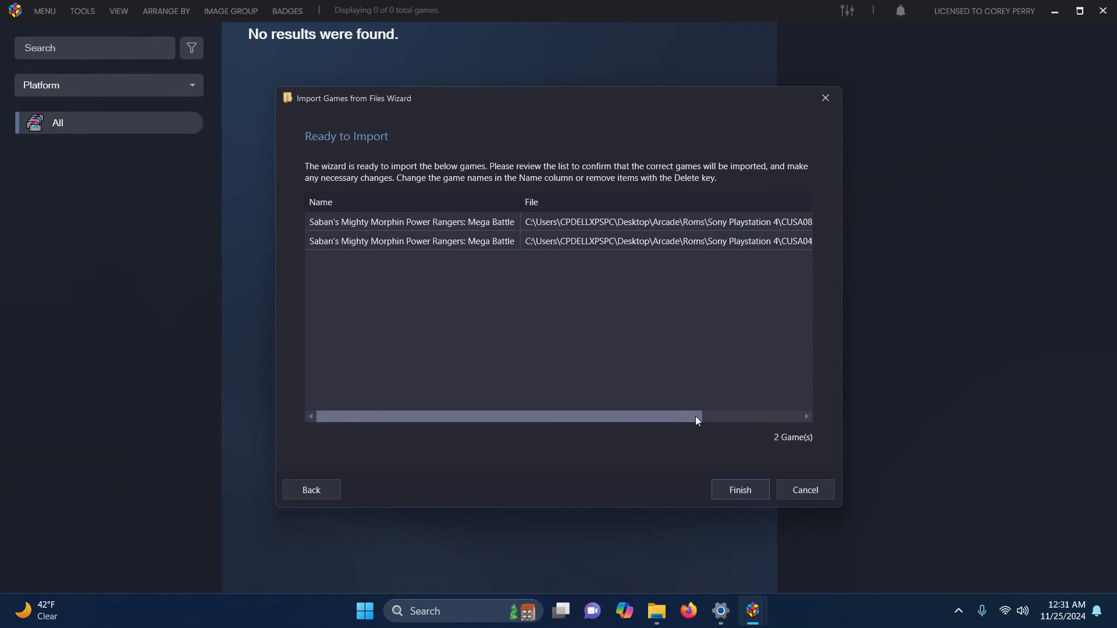
pyautogui.moveTo(695, 416); pyautogui.dragTo(598, 419)
pyautogui.click(423, 217)
pyautogui.click(424, 216)
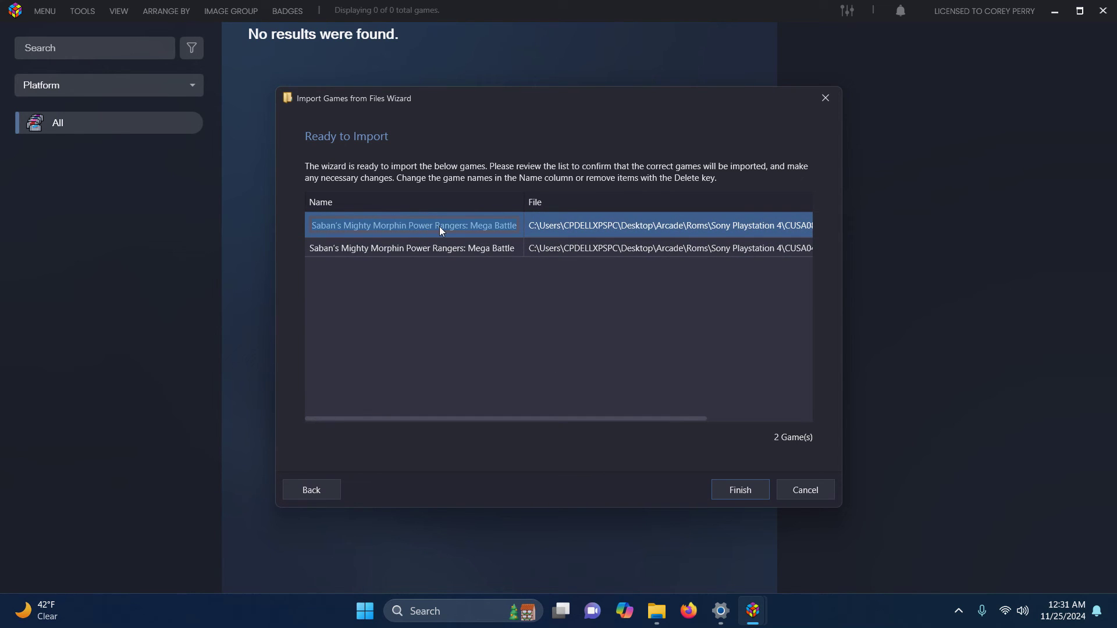
pyautogui.write('Blade S')
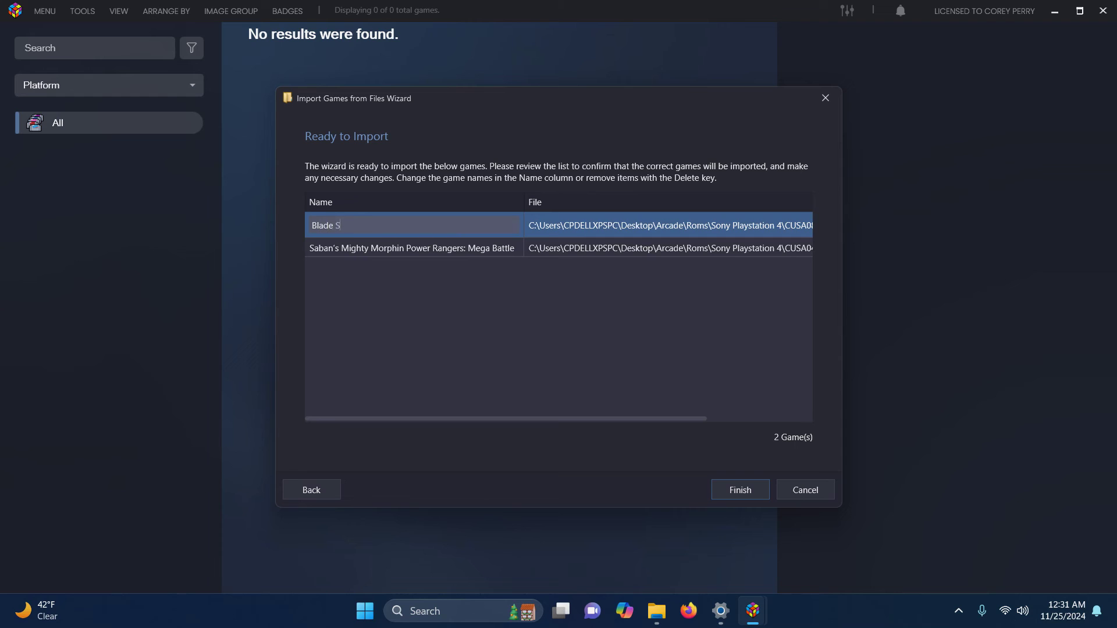
pyautogui.write('trangers')
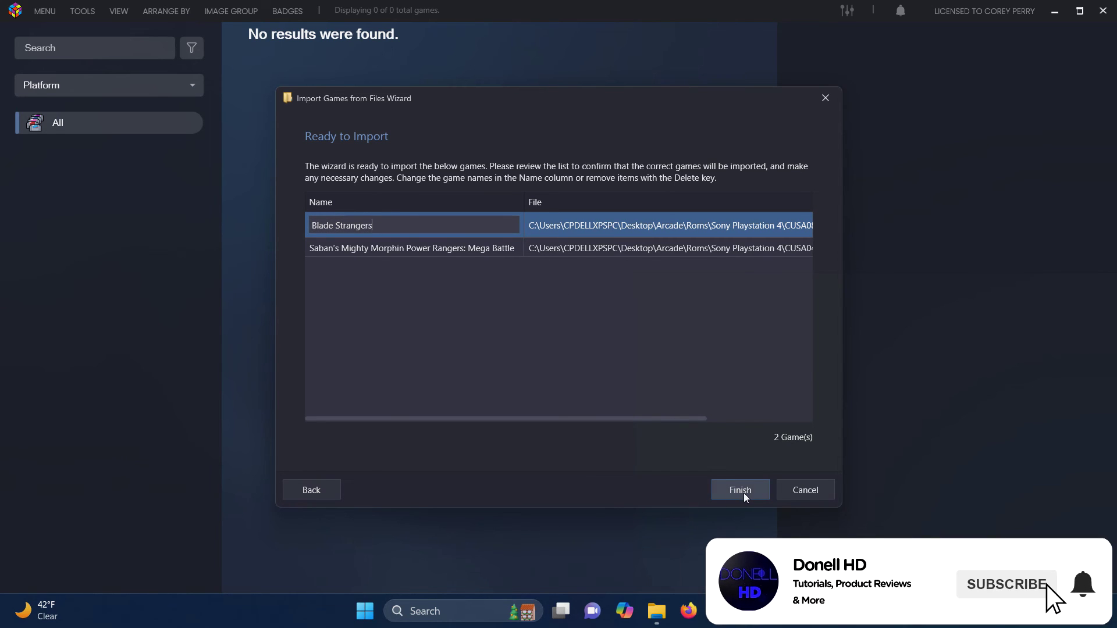
pyautogui.click(743, 494)
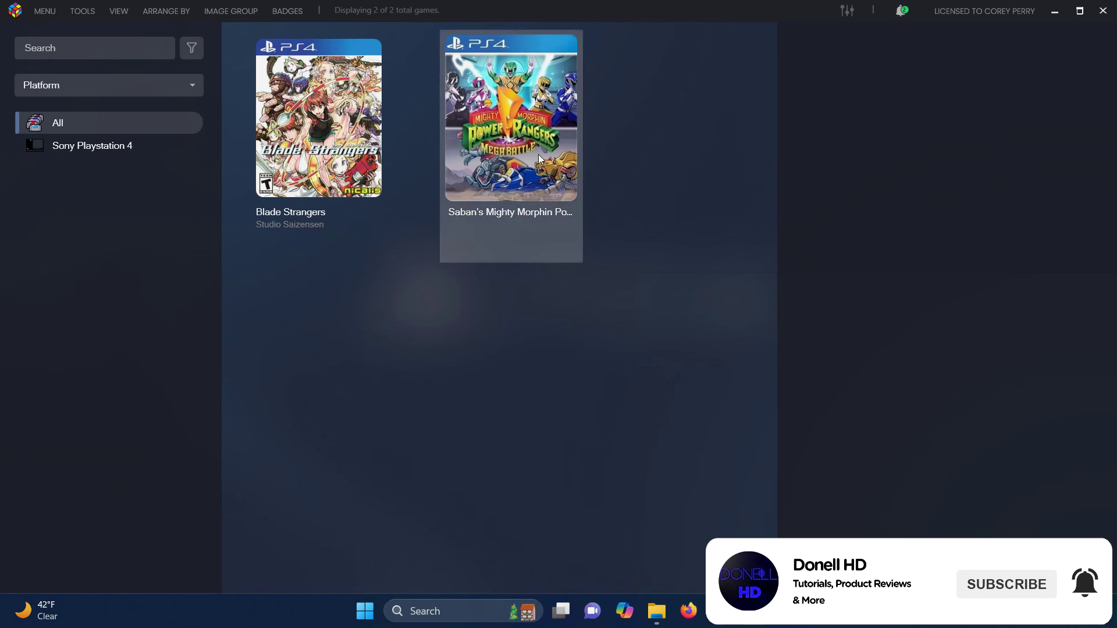